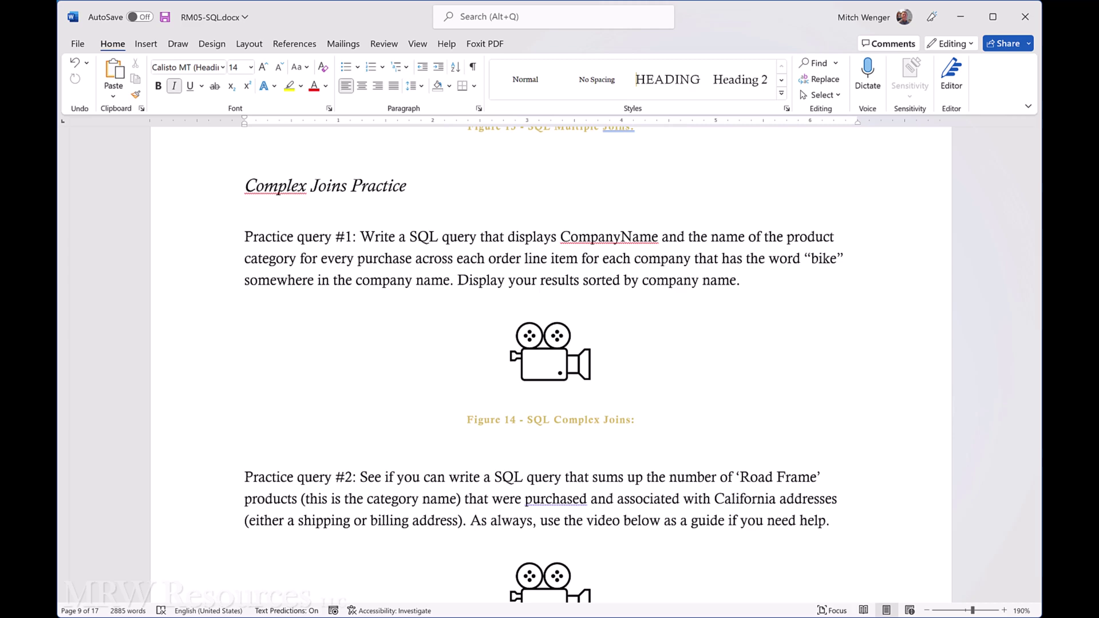
Switch from the Complex Joins practice prompt in Word to the Azure Data Studio query window.
{"action": "key", "text": "alt+Tab"}
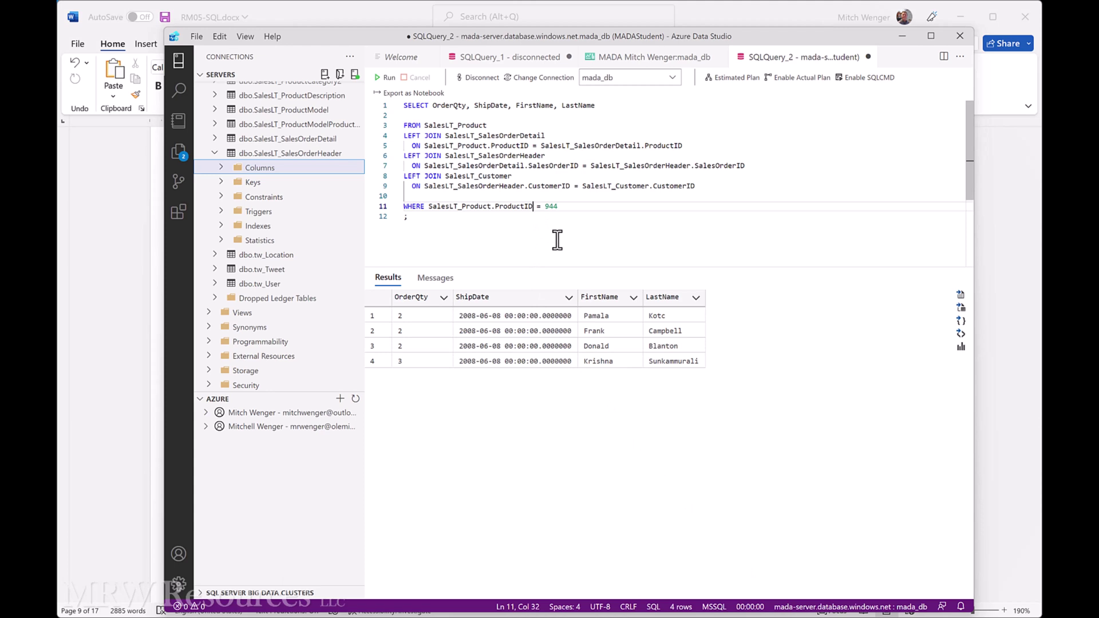
Replace the line-1 column list with CompanyName, SalesLT_ProductCategory.Name.
{"action": "left_click", "coordinate": [432, 105]}
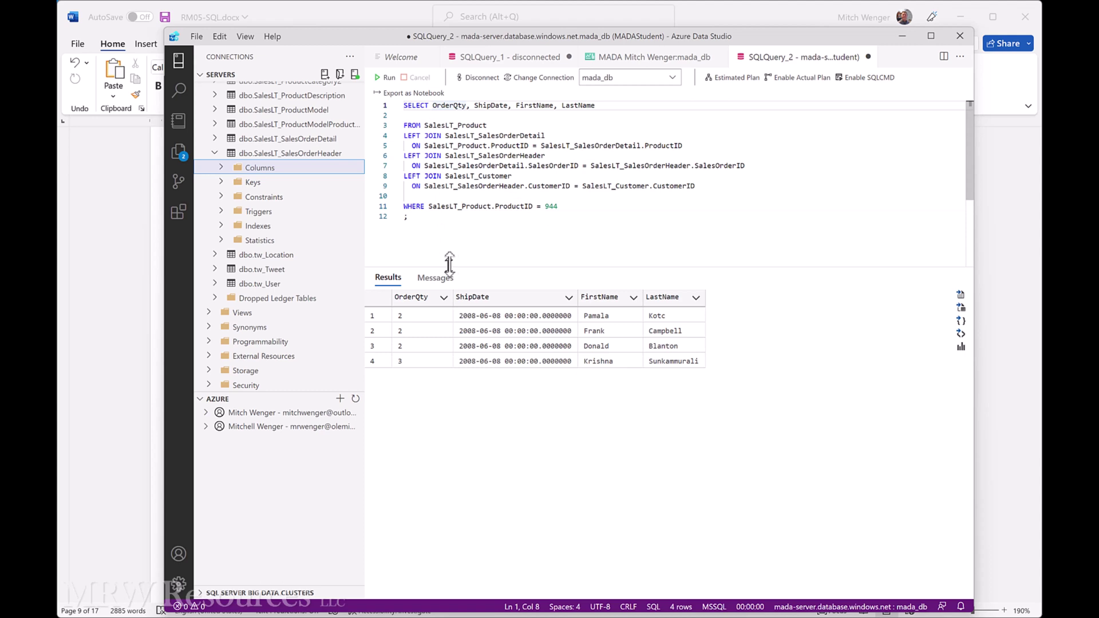
{"action": "key", "text": "Delete"}
{"action": "key", "text": "Delete"}
{"action": "key", "text": "Delete"}
{"action": "key", "text": "Delete"}
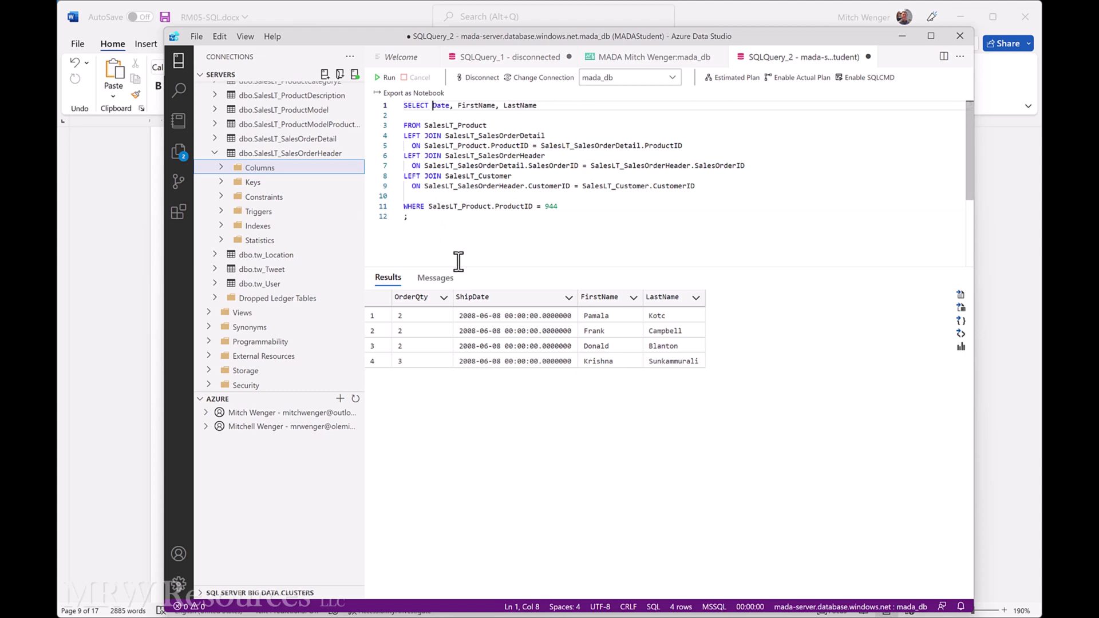
{"action": "key", "text": "Delete"}
{"action": "key", "text": "Delete"}
{"action": "key", "text": "Delete"}
{"action": "key", "text": "Delete"}
{"action": "key", "text": "Delete"}
{"action": "key", "text": "Delete"}
{"action": "key", "text": "Delete"}
{"action": "key", "text": "Delete"}
{"action": "key", "text": "Delete"}
{"action": "type", "text": "Compan"}
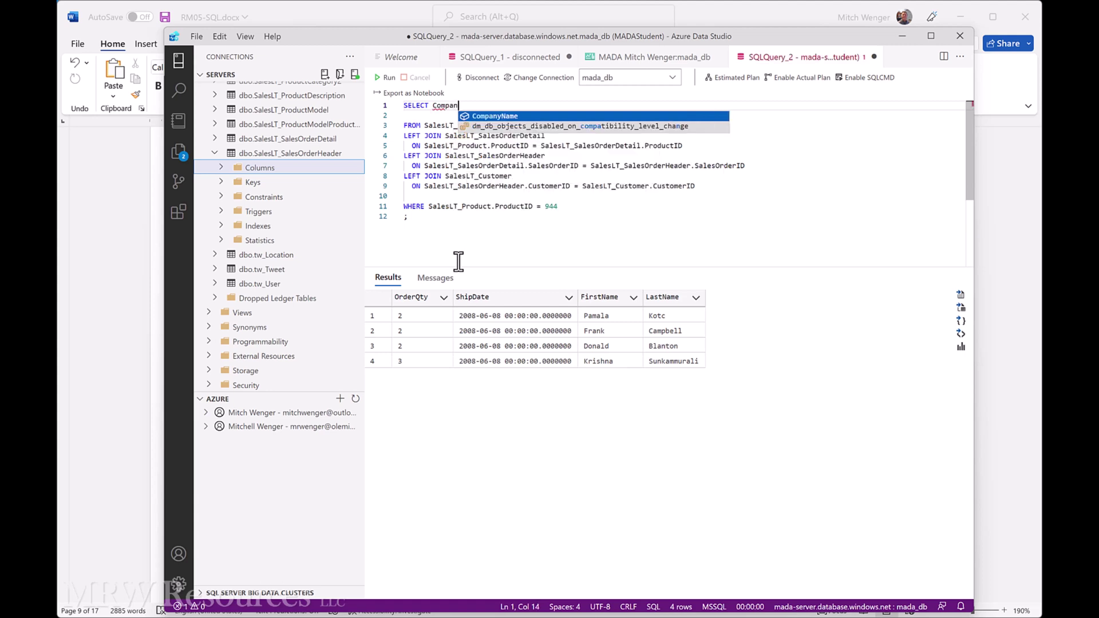
{"action": "key", "text": "Tab"}
{"action": "type", "text": ","}
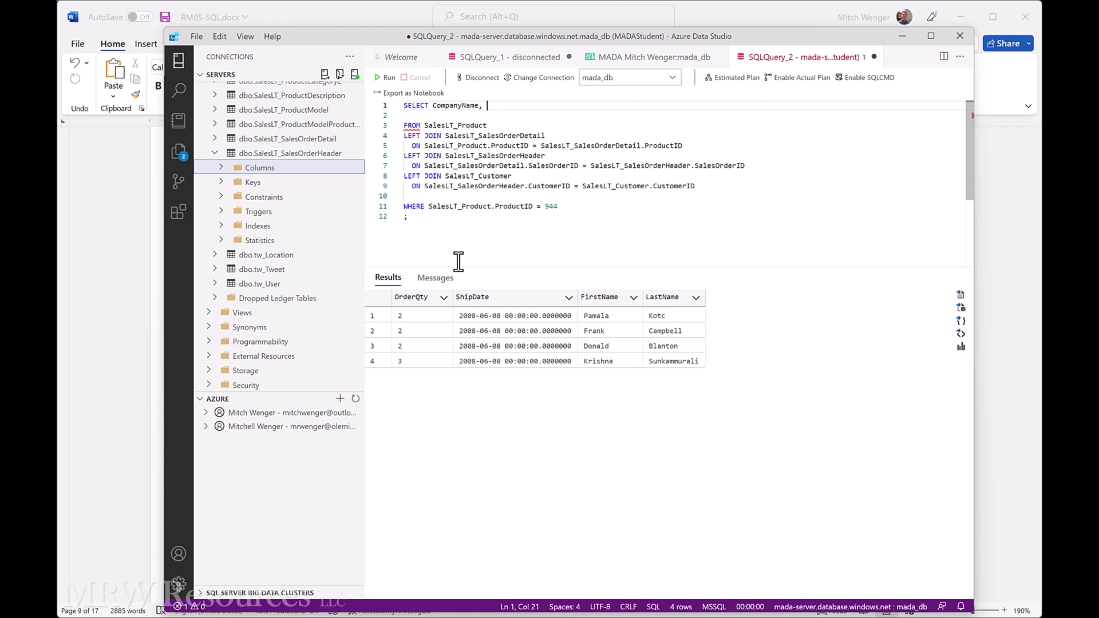
{"action": "type", "text": "Sal"}
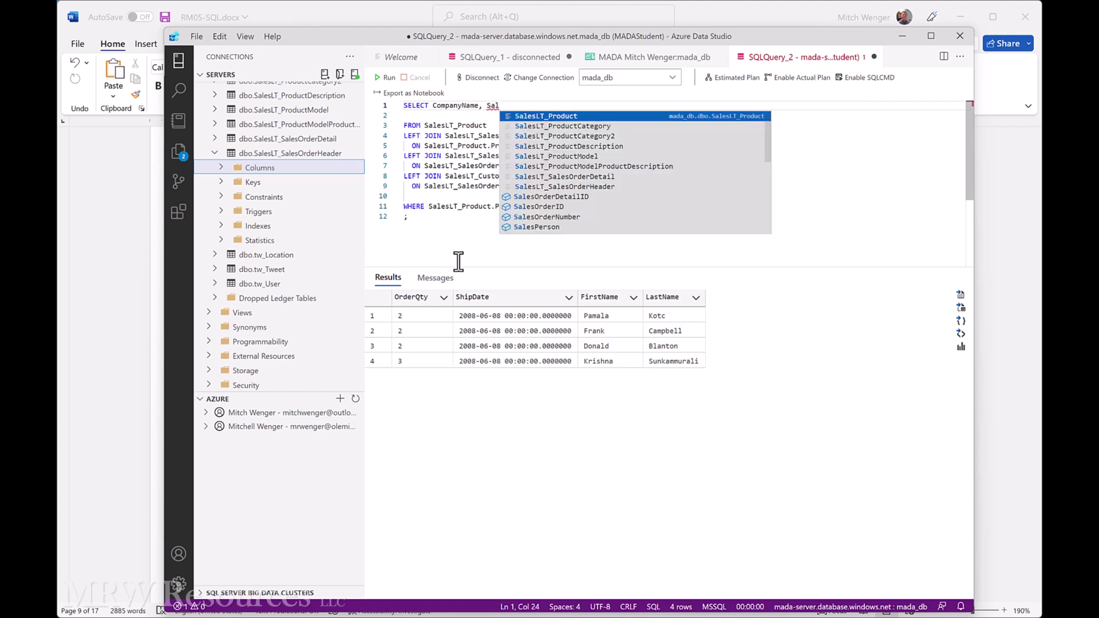
{"action": "type", "text": "es"}
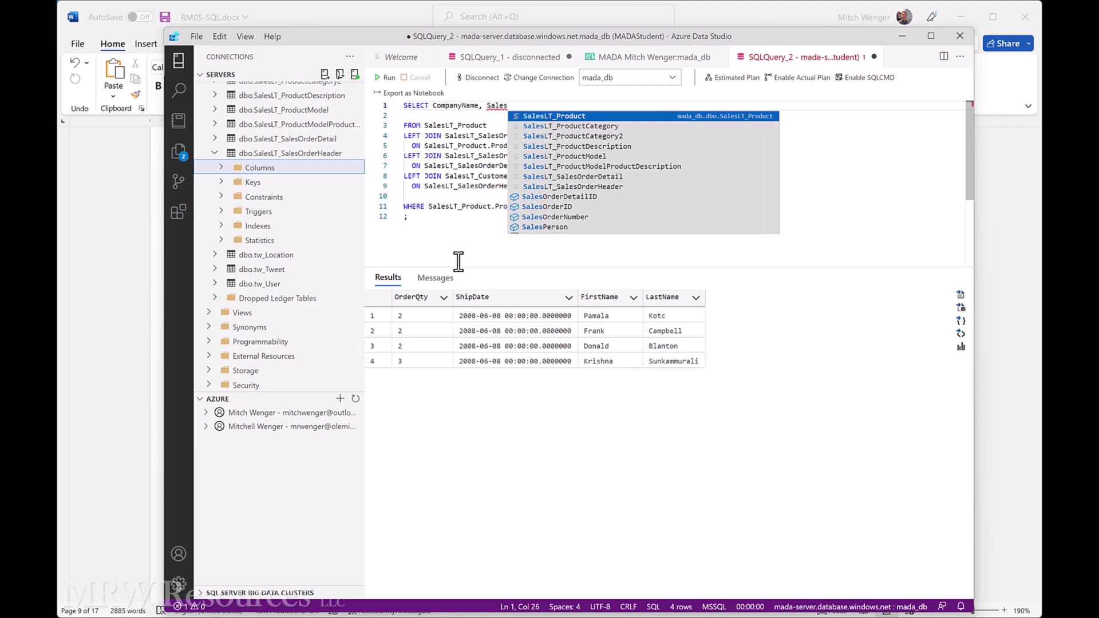
{"action": "type", "text": "L"}
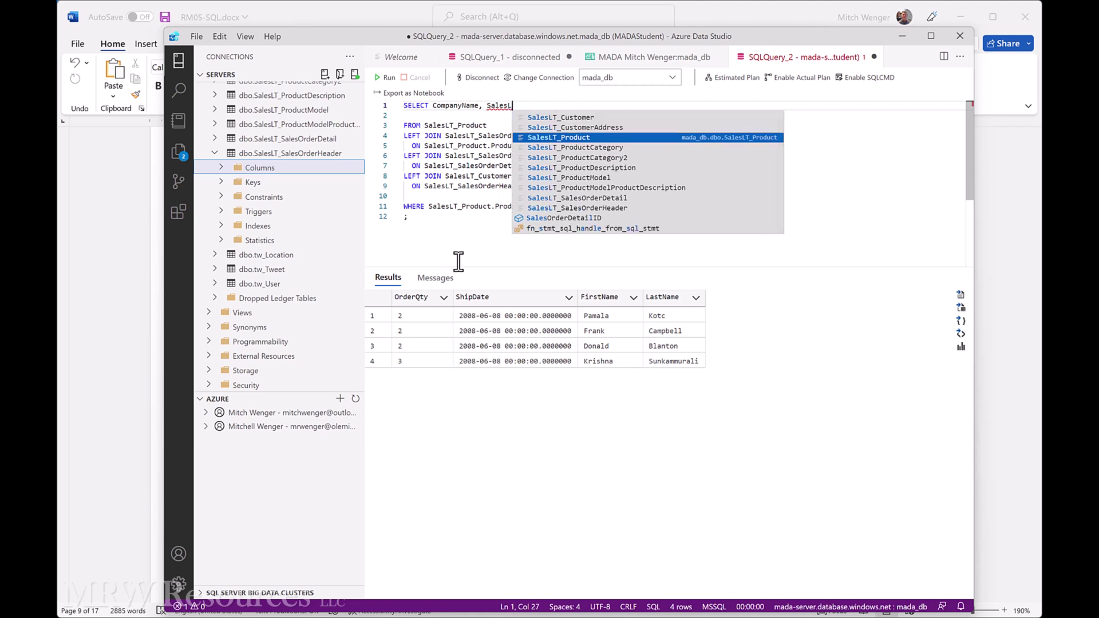
{"action": "key", "text": "Down"}
{"action": "key", "text": "Tab"}
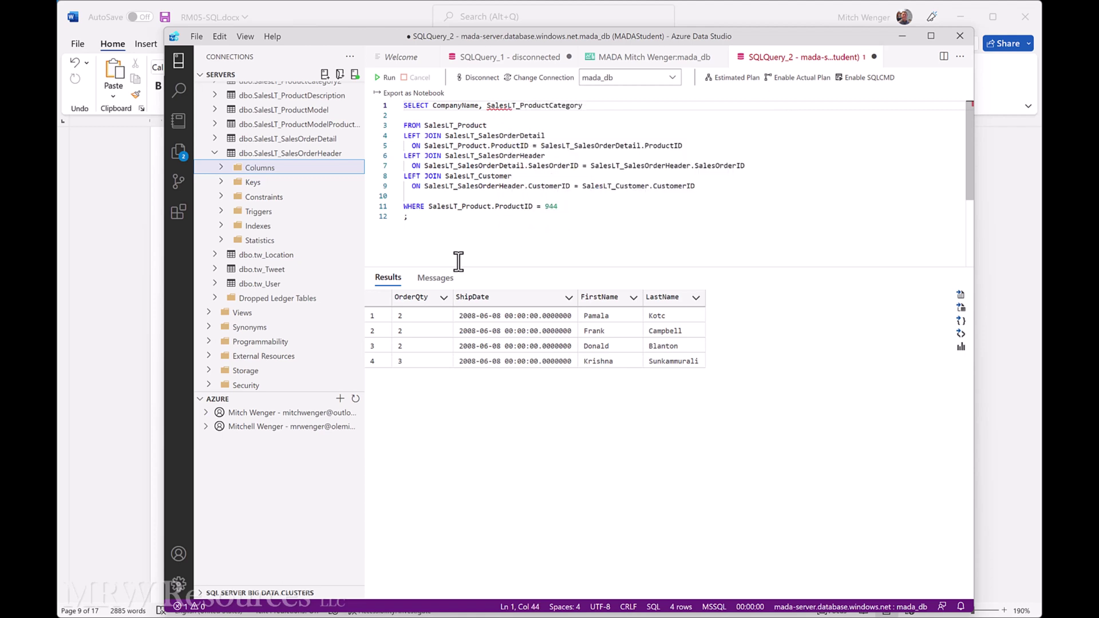
{"action": "type", "text": "."}
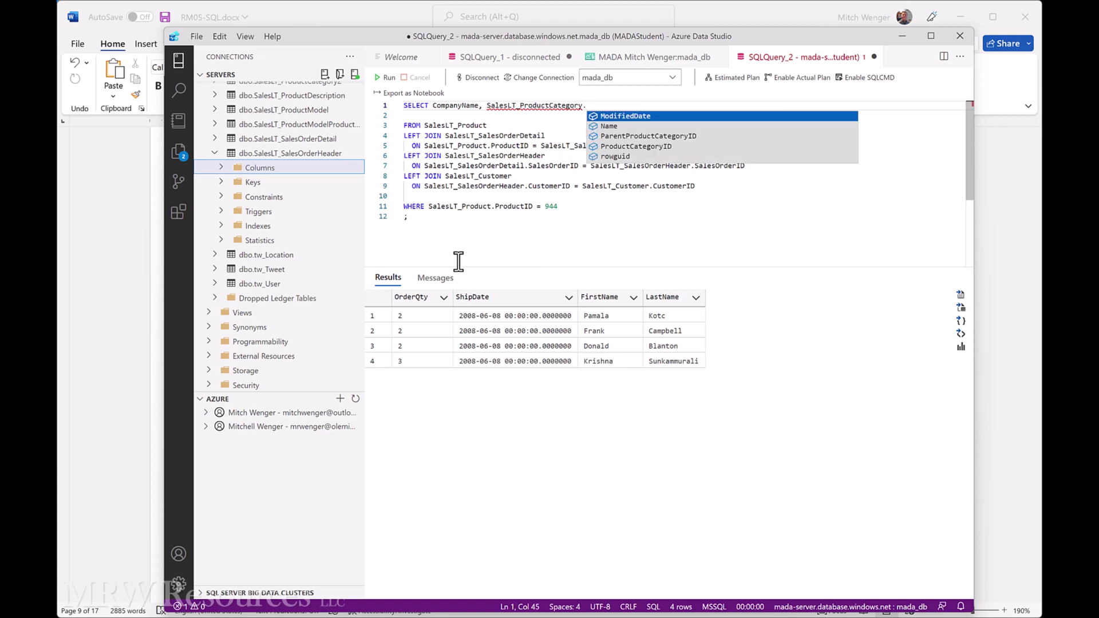
{"action": "type", "text": "N"}
{"action": "key", "text": "Tab"}
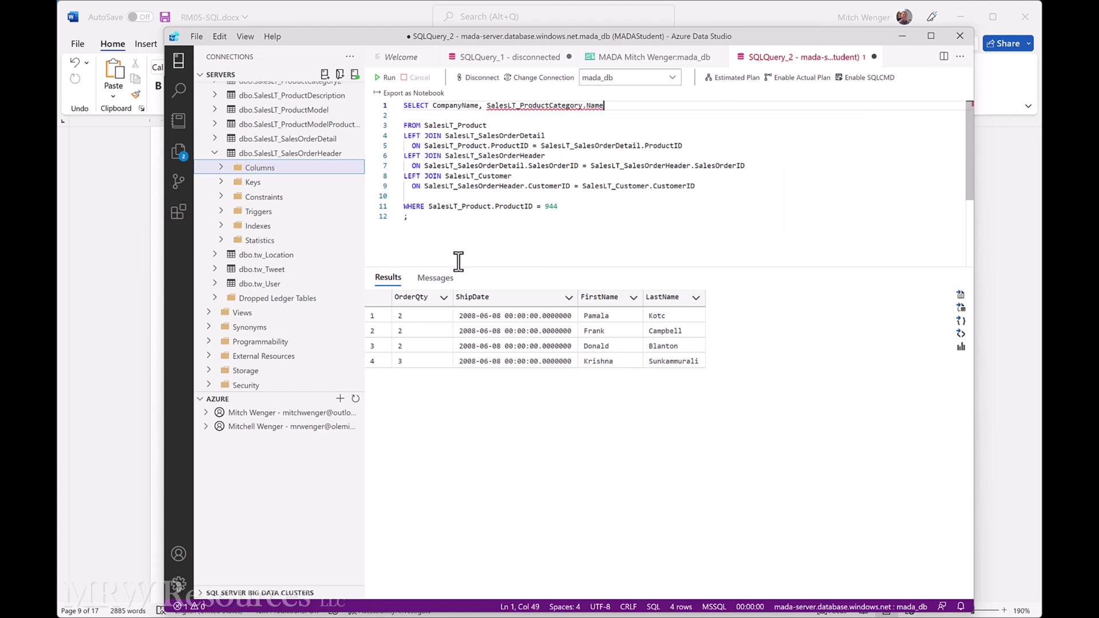
{"action": "key", "text": "Down"}
{"action": "key", "text": "Down"}
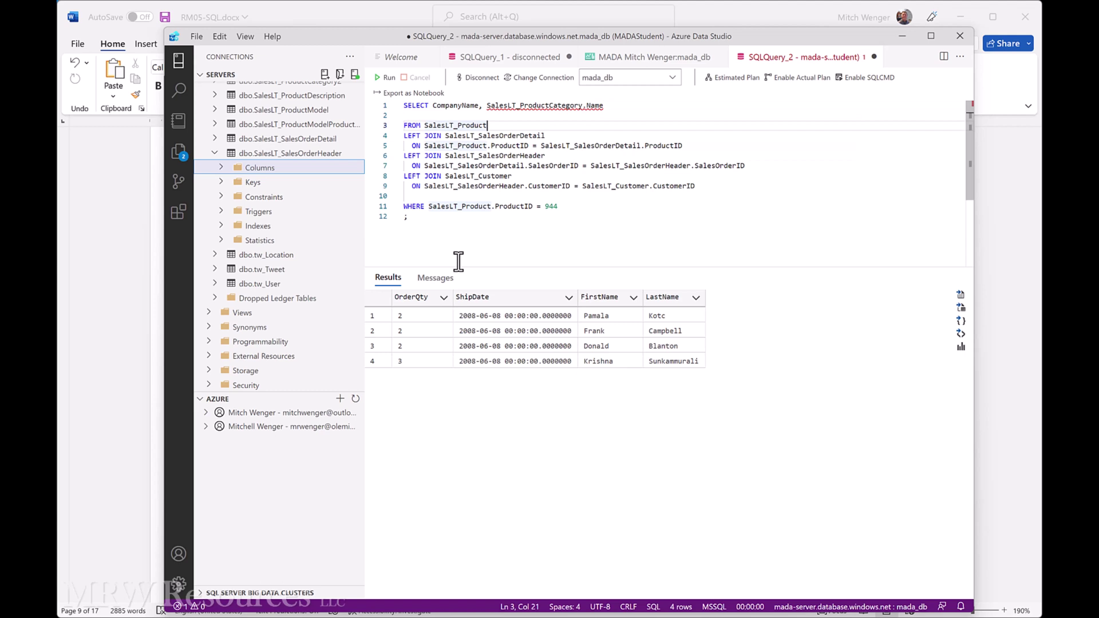
Change the FROM table to SalesLT_Customer and move the SalesOrderHeader join directly below it.
{"action": "key", "text": "BackSpace"}
{"action": "key", "text": "BackSpace"}
{"action": "key", "text": "BackSpace"}
{"action": "key", "text": "BackSpace"}
{"action": "key", "text": "BackSpace"}
{"action": "key", "text": "BackSpace"}
{"action": "key", "text": "BackSpace"}
{"action": "type", "text": "C"}
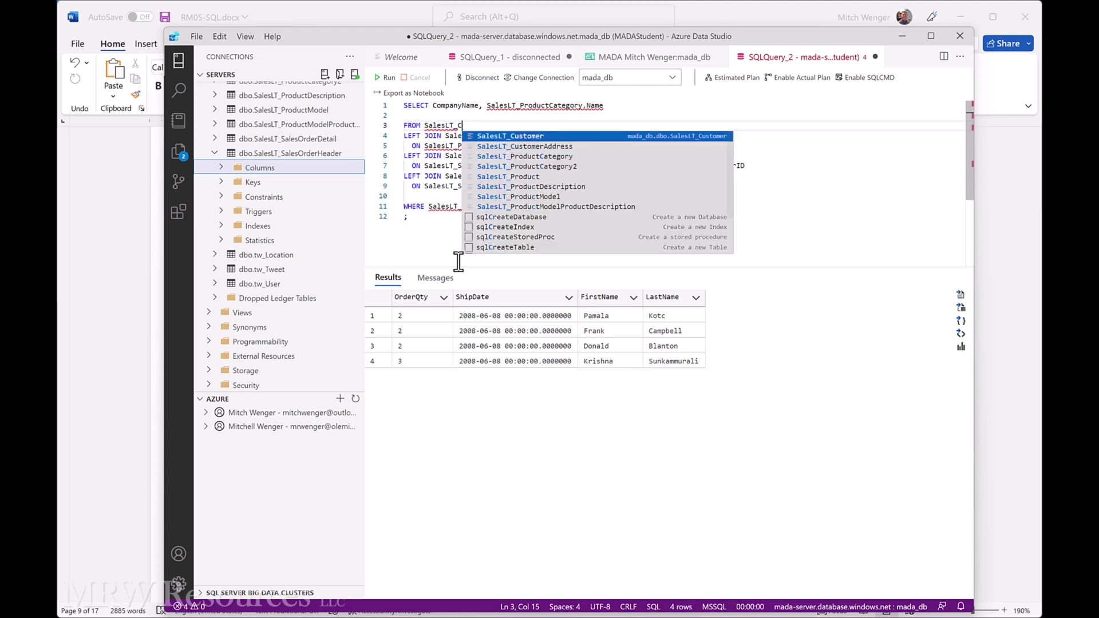
{"action": "type", "text": "us"}
{"action": "key", "text": "Tab"}
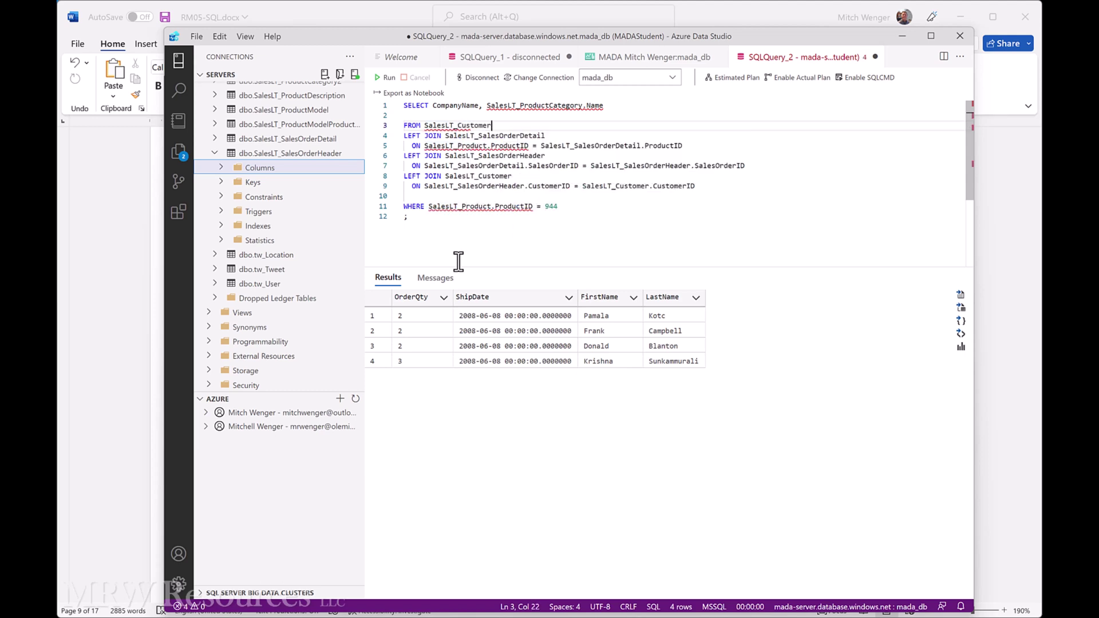
{"action": "key", "text": "Return"}
{"action": "key", "text": "Return"}
{"action": "key", "text": "Return"}
{"action": "key", "text": "Return"}
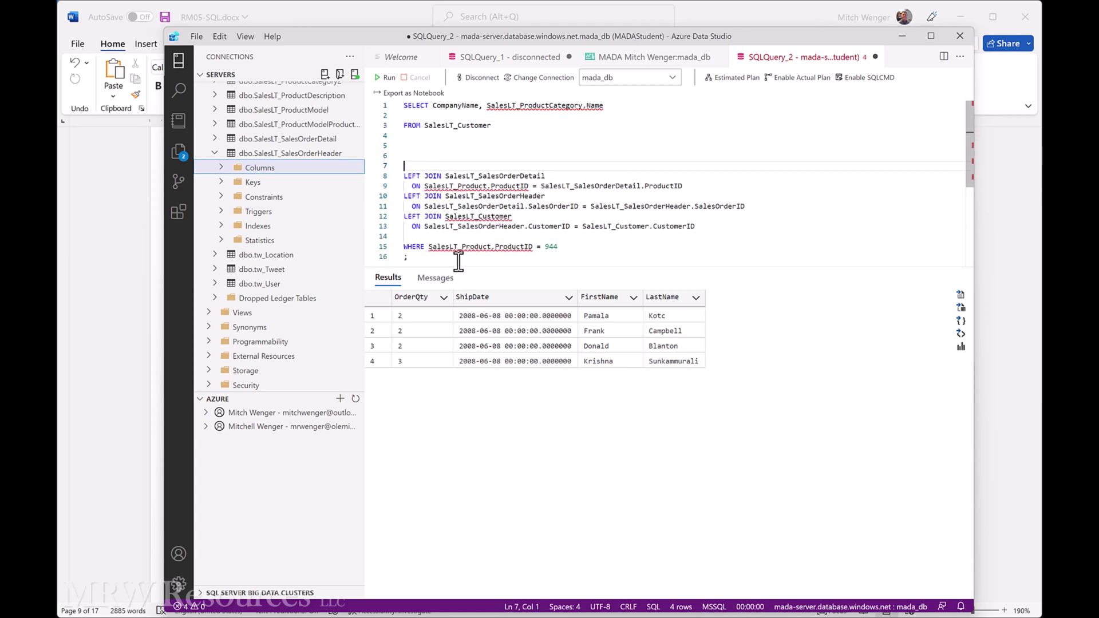
{"action": "key", "text": "Up"}
{"action": "key", "text": "Up"}
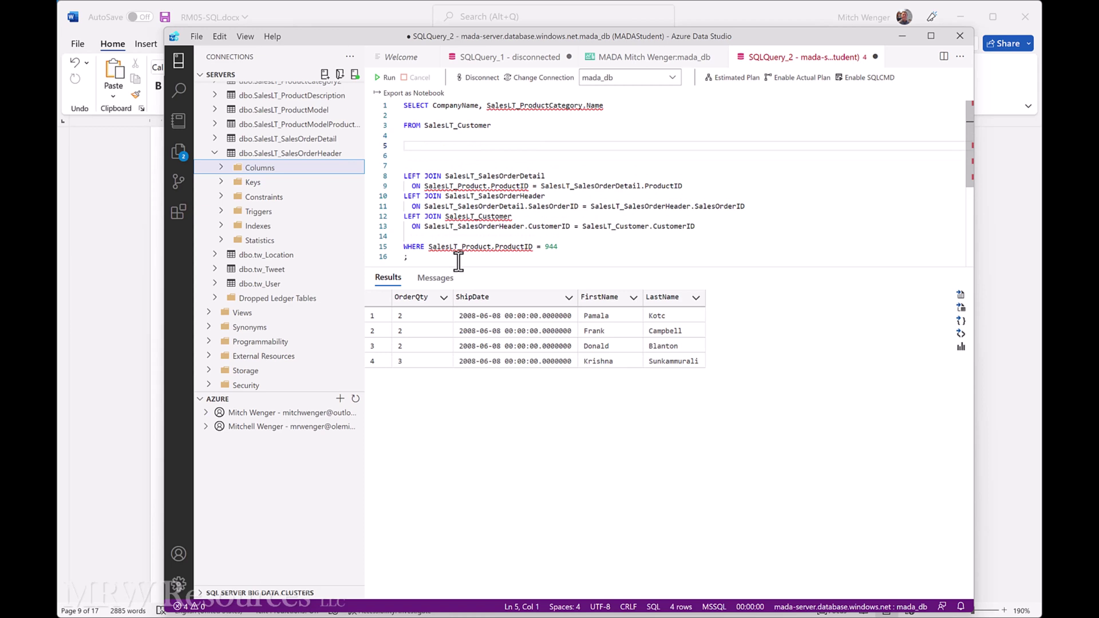
{"action": "key", "text": "Down"}
{"action": "key", "text": "Down"}
{"action": "key", "text": "Down"}
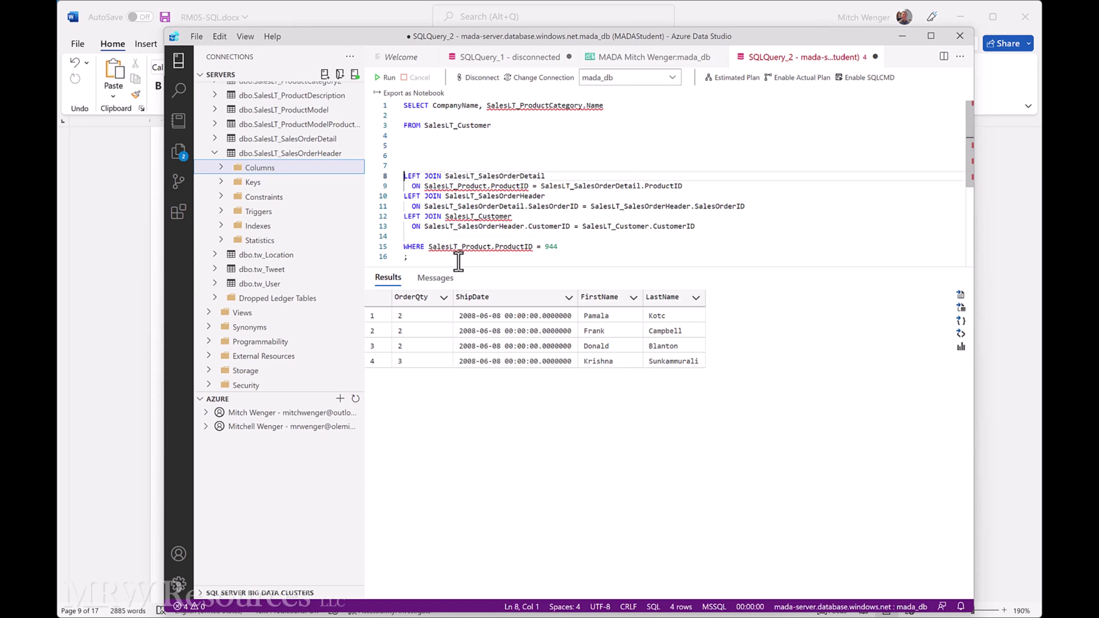
{"action": "key", "text": "Down"}
{"action": "key", "text": "Down"}
{"action": "key", "text": "shift+Down"}
{"action": "key", "text": "shift+Down"}
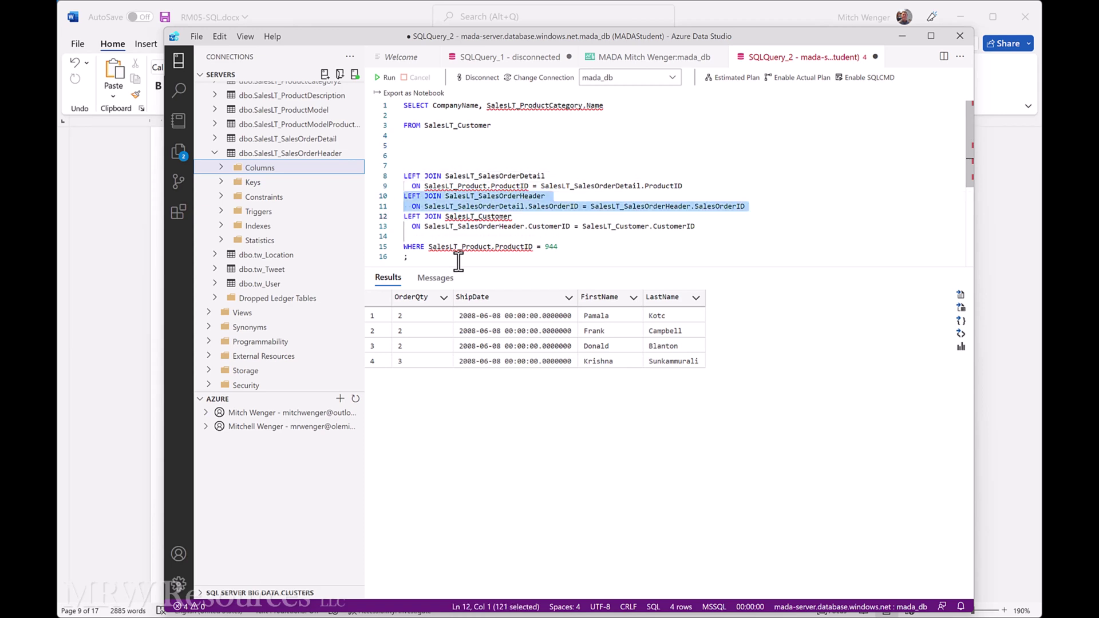
{"action": "key", "text": "ctrl+x"}
{"action": "key", "text": "Up"}
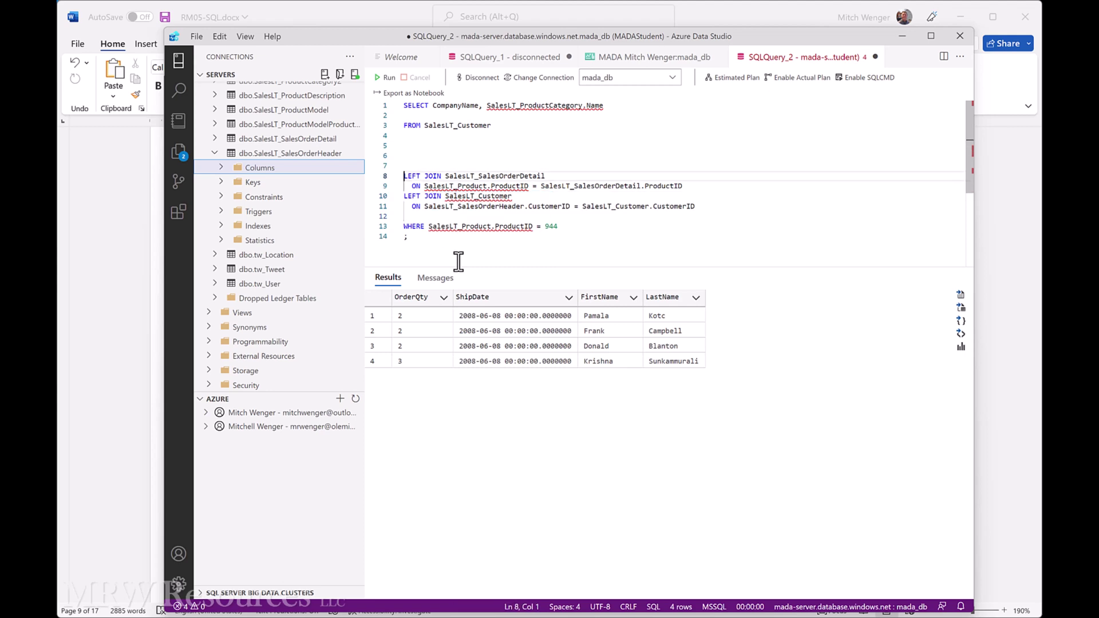
{"action": "key", "text": "Up"}
{"action": "key", "text": "Up"}
{"action": "key", "text": "Up"}
{"action": "key", "text": "Up"}
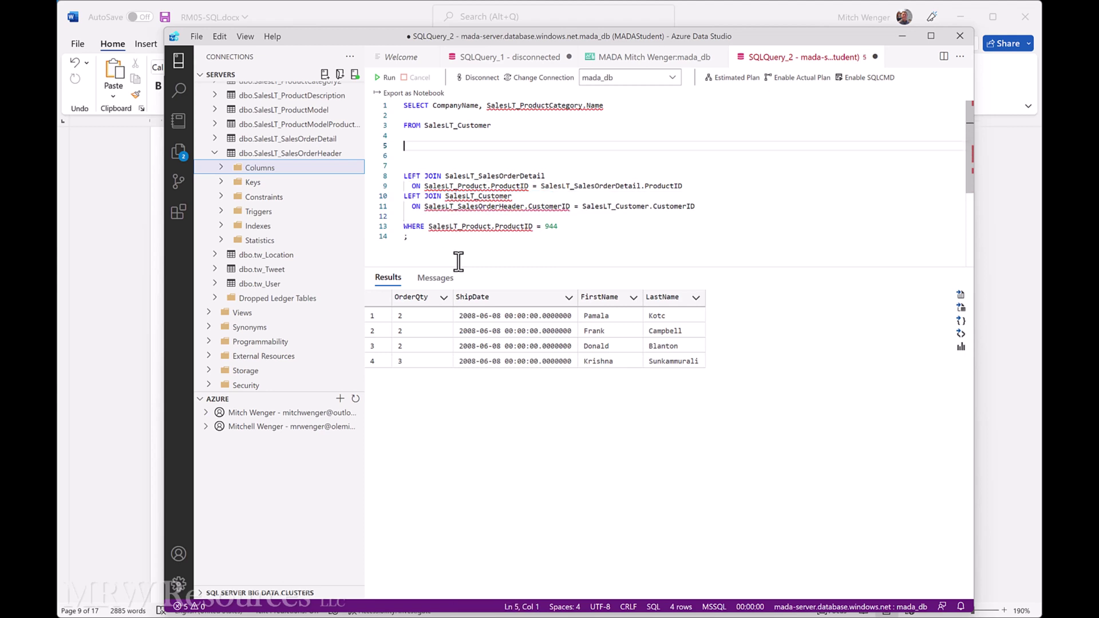
{"action": "key", "text": "ctrl+v"}
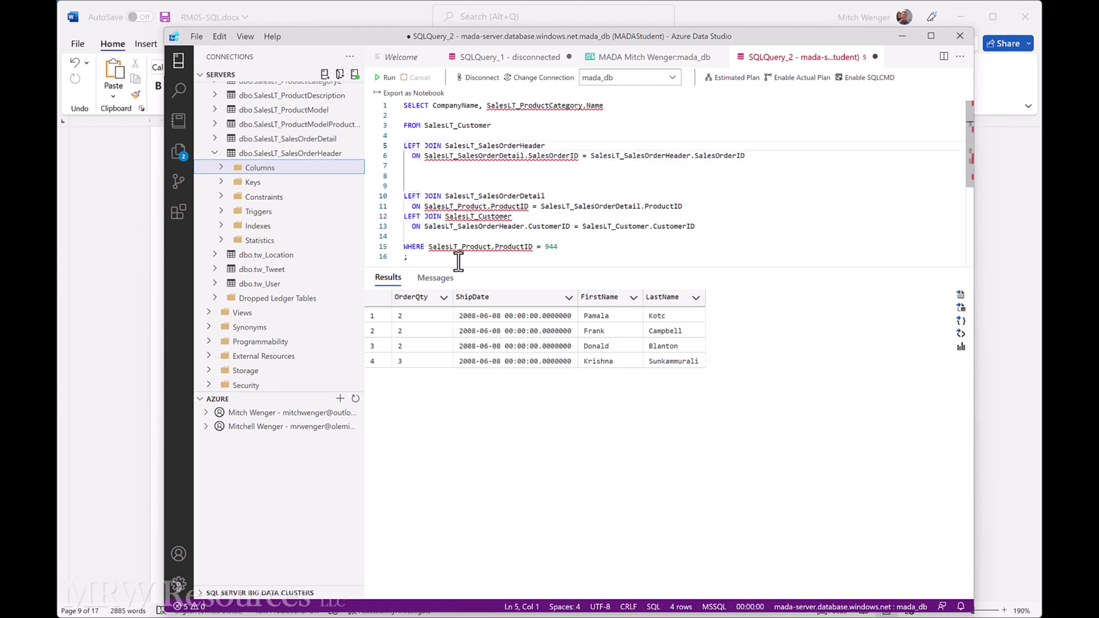
Make the SalesOrderHeader join match CustomerID in both tables, leaving blank lines below.
{"action": "key", "text": "Right"}
{"action": "key", "text": "Right"}
{"action": "key", "text": "Right"}
{"action": "key", "text": "Right"}
{"action": "key", "text": "Right"}
{"action": "key", "text": "Right"}
{"action": "key", "text": "Down"}
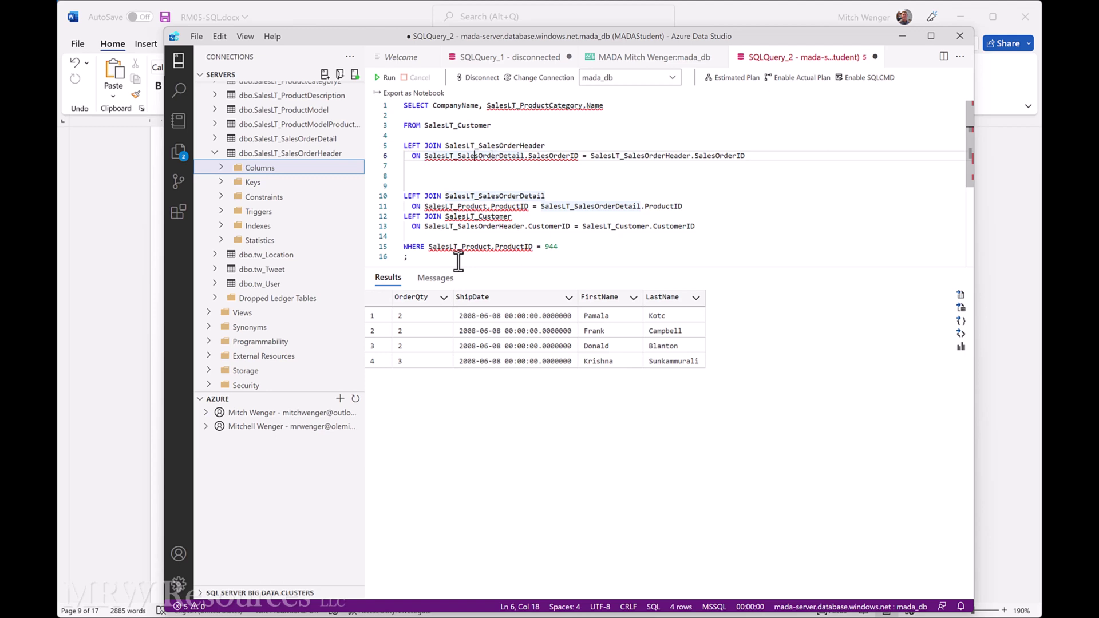
{"action": "key", "text": "Left"}
{"action": "key", "text": "Left"}
{"action": "key", "text": "Left"}
{"action": "key", "text": "Left"}
{"action": "key", "text": "Delete"}
{"action": "key", "text": "Delete"}
{"action": "key", "text": "Delete"}
{"action": "key", "text": "Delete"}
{"action": "key", "text": "Delete"}
{"action": "key", "text": "Delete"}
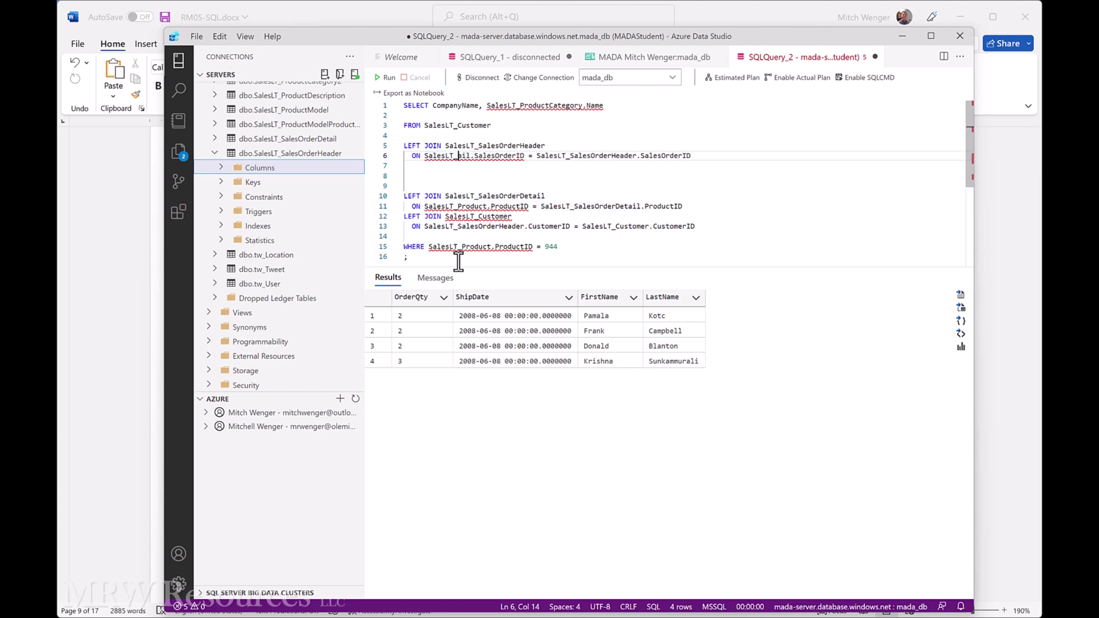
{"action": "key", "text": "Delete"}
{"action": "key", "text": "Delete"}
{"action": "key", "text": "Delete"}
{"action": "key", "text": "Delete"}
{"action": "key", "text": "Delete"}
{"action": "key", "text": "Delete"}
{"action": "key", "text": "Delete"}
{"action": "key", "text": "Delete"}
{"action": "key", "text": "Delete"}
{"action": "type", "text": "C"}
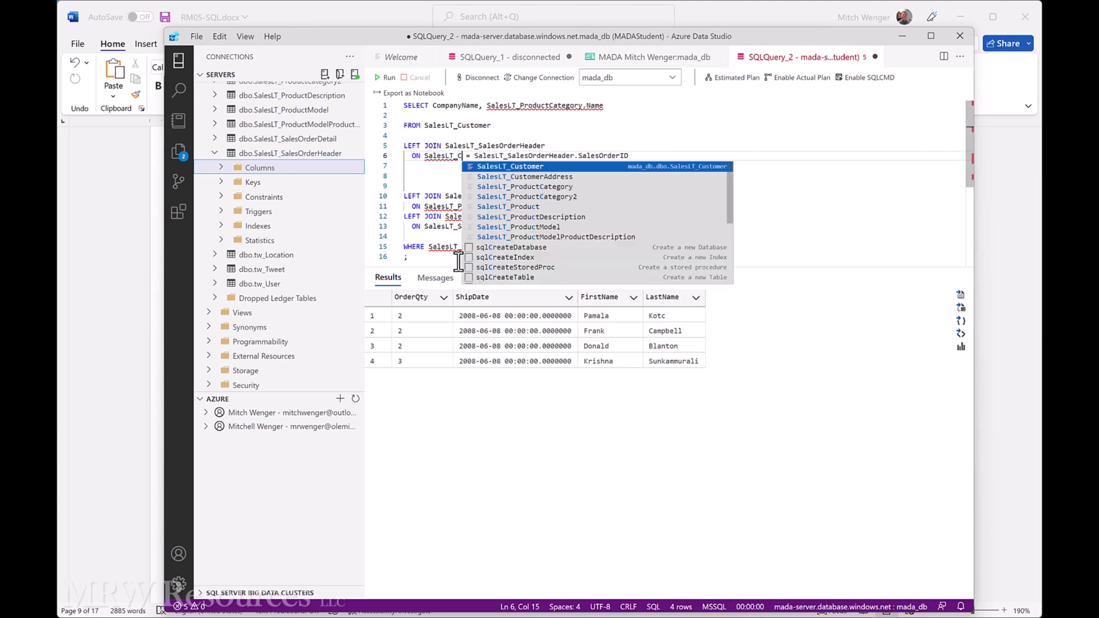
{"action": "type", "text": "us"}
{"action": "key", "text": "Tab"}
{"action": "type", "text": "."}
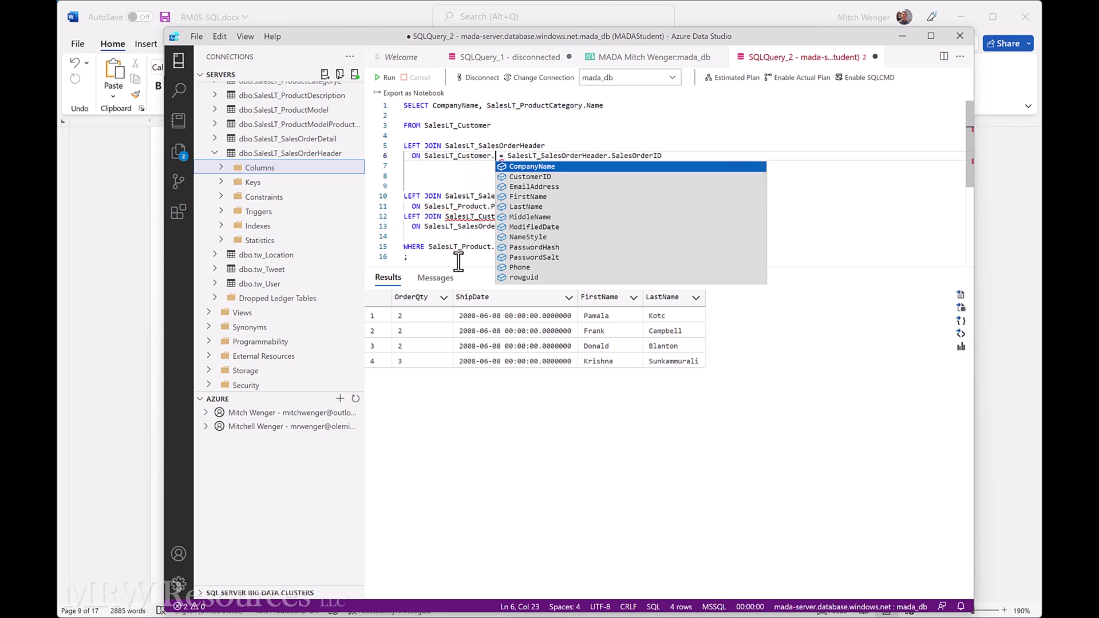
{"action": "type", "text": "Cus"}
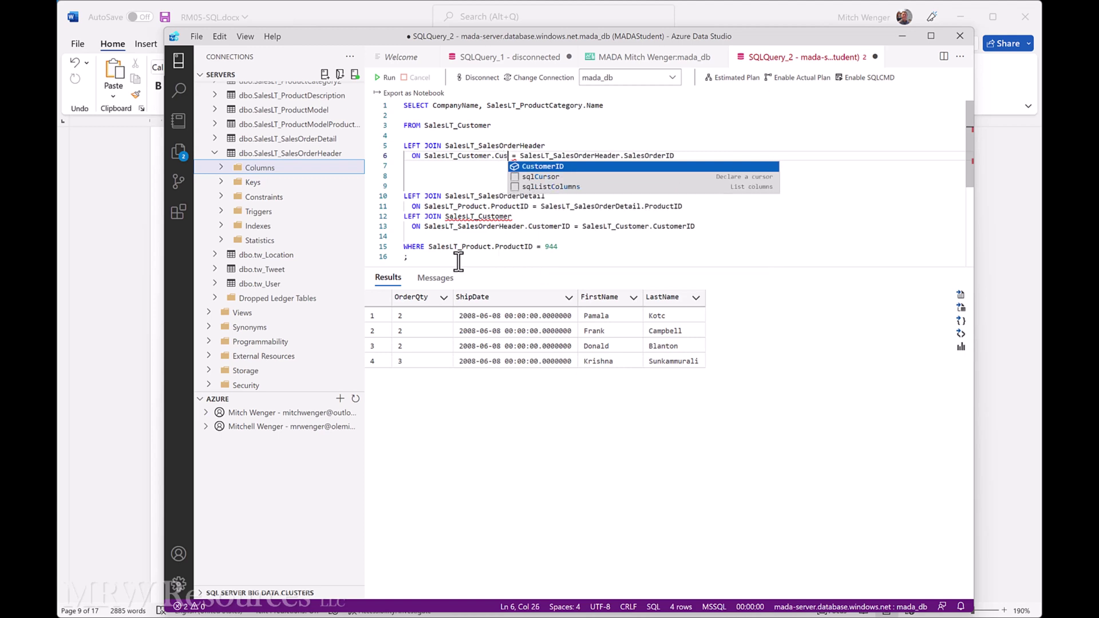
{"action": "key", "text": "Tab"}
{"action": "key", "text": "Right"}
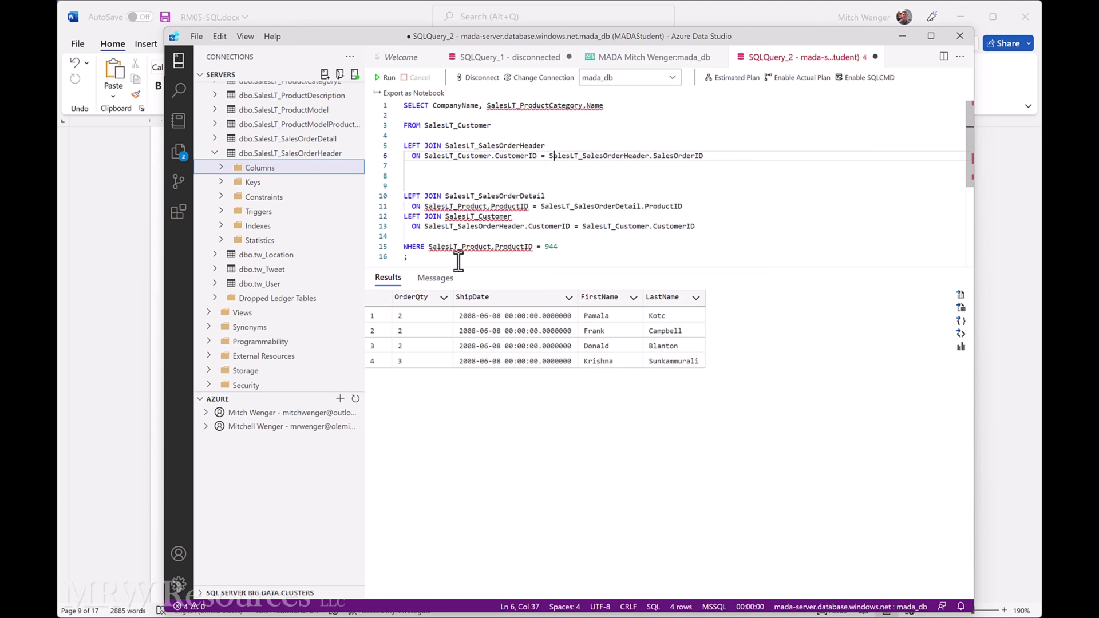
{"action": "key", "text": "ctrl+Right"}
{"action": "key", "text": "ctrl+shift+Right"}
{"action": "type", "text": "."}
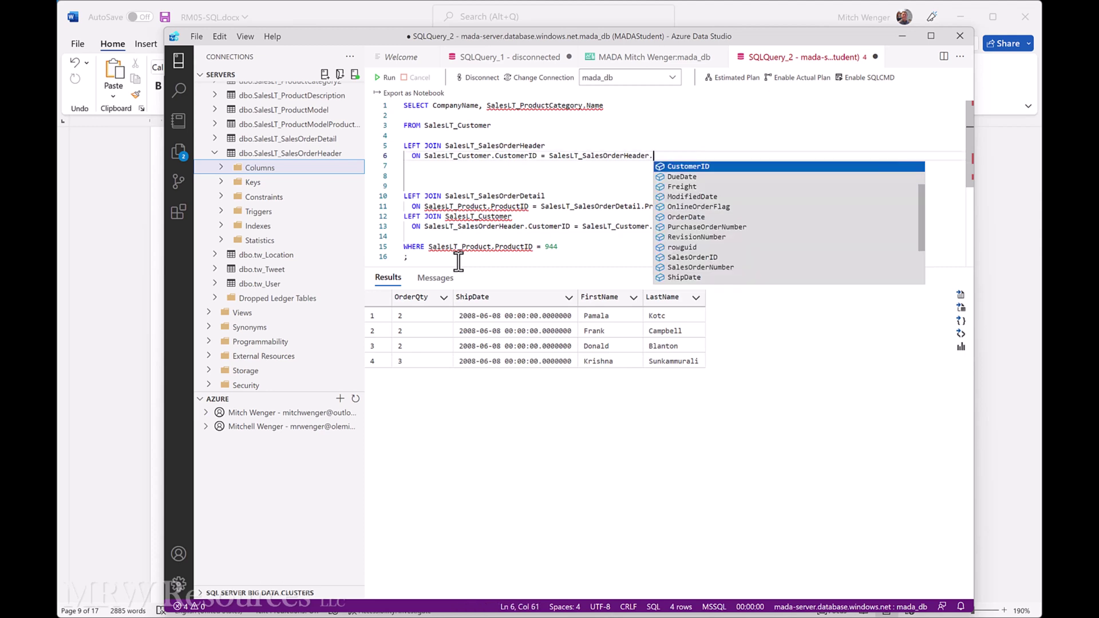
{"action": "type", "text": "CustomerID"}
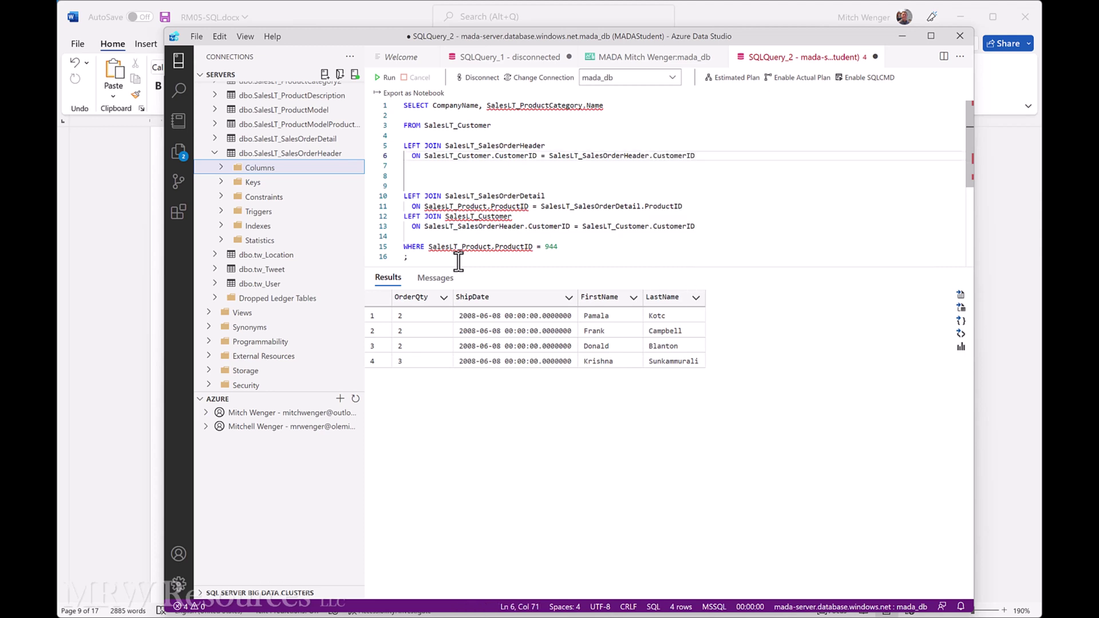
{"action": "key", "text": "Return"}
{"action": "key", "text": "Return"}
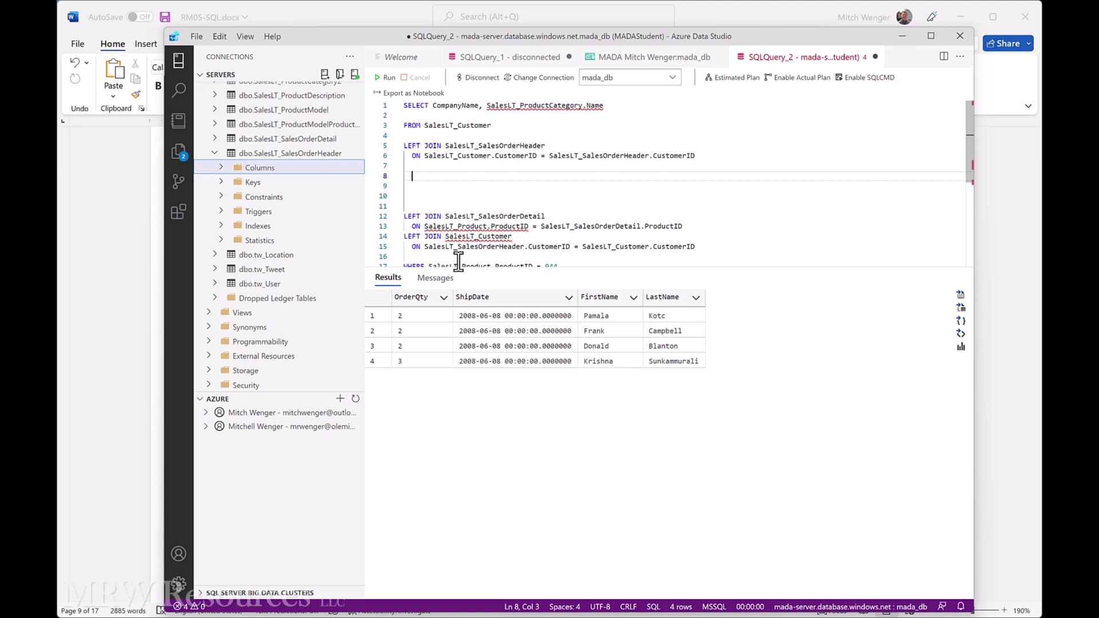
Remove the extra blank lines so the SalesOrderDetail join follows the SalesOrderHeader join.
{"action": "key", "text": "BackSpace"}
{"action": "key", "text": "Down"}
{"action": "key", "text": "Down"}
{"action": "key", "text": "Down"}
{"action": "key", "text": "shift+Down"}
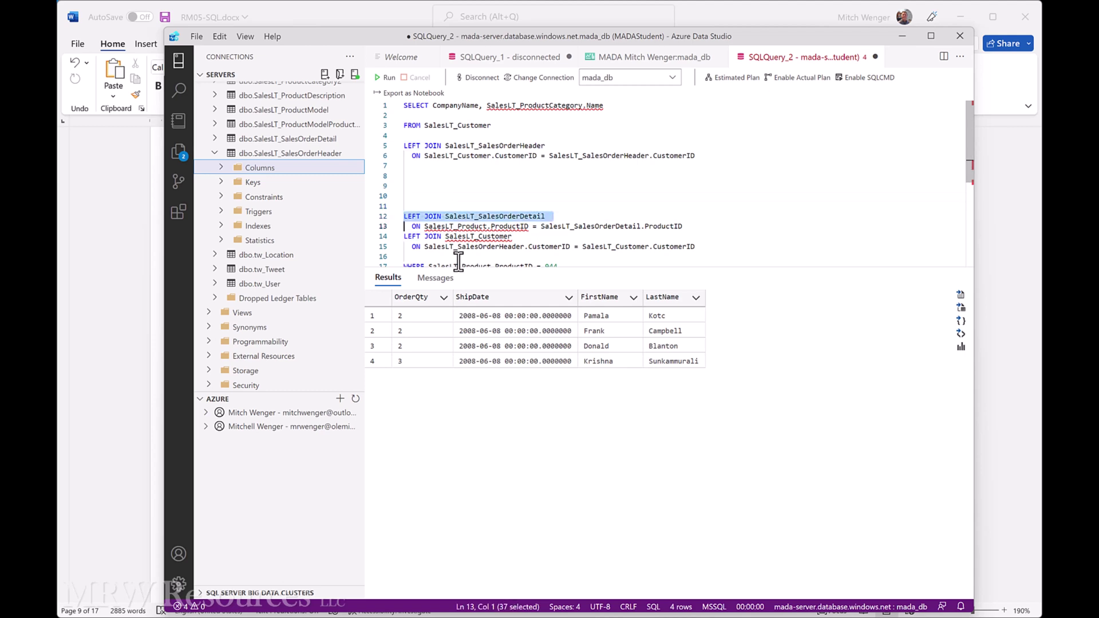
{"action": "key", "text": "shift+Down"}
{"action": "key", "text": "Up"}
{"action": "key", "text": "Up"}
{"action": "key", "text": "Up"}
{"action": "key", "text": "Up"}
{"action": "key", "text": "Up"}
{"action": "key", "text": "Up"}
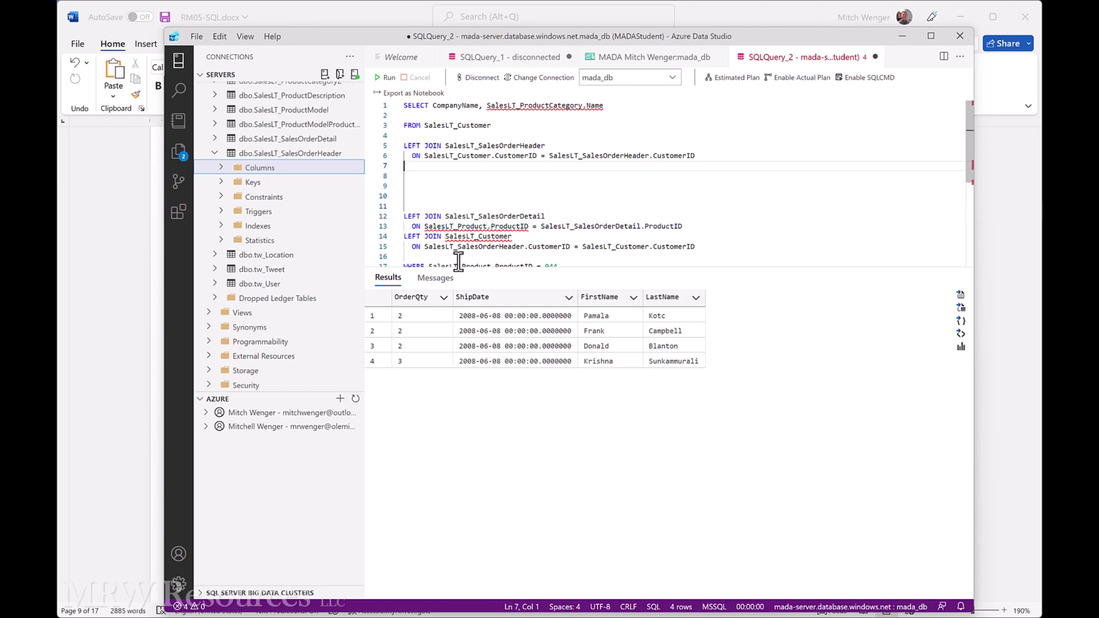
{"action": "key", "text": "Delete"}
{"action": "key", "text": "Delete"}
{"action": "key", "text": "Delete"}
{"action": "key", "text": "Delete"}
{"action": "key", "text": "Delete"}
{"action": "key", "text": "Down"}
{"action": "key", "text": "Down"}
{"action": "key", "text": "Return"}
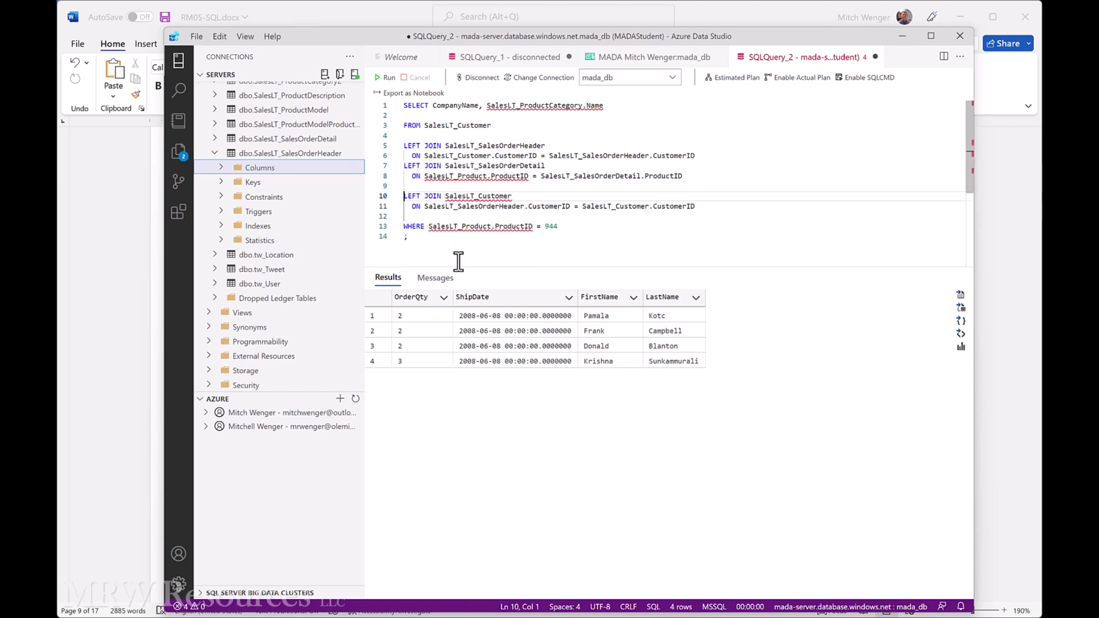
{"action": "key", "text": "Return"}
{"action": "key", "text": "Return"}
{"action": "key", "text": "Up"}
{"action": "key", "text": "Up"}
{"action": "key", "text": "Up"}
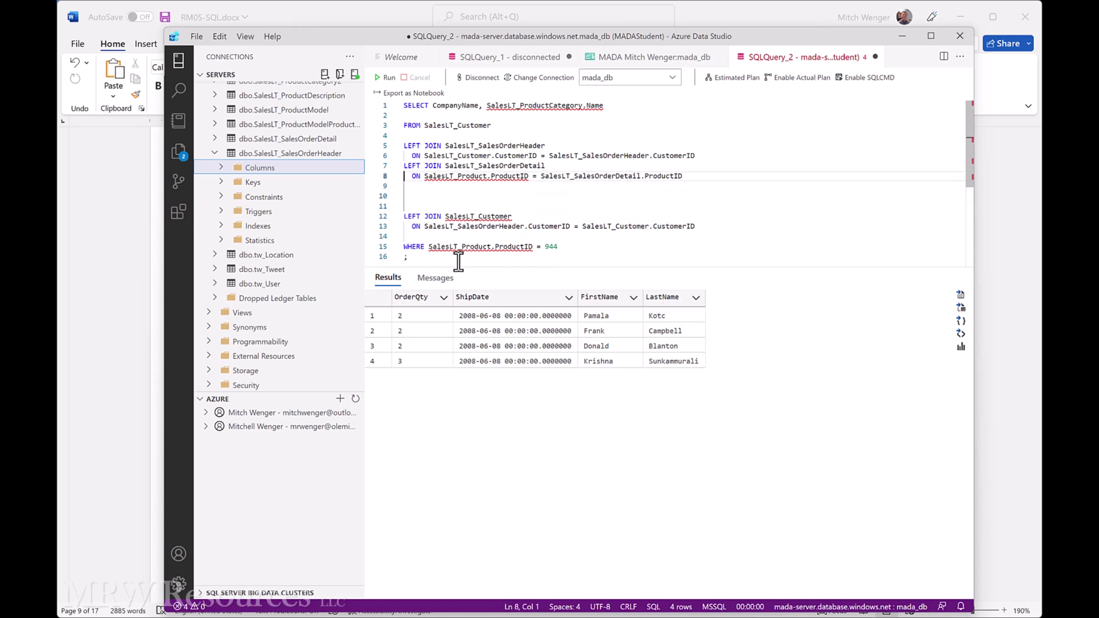
Delete the old ProductID condition from the SalesOrderDetail join.
{"action": "key", "text": "Up"}
{"action": "key", "text": "Right"}
{"action": "key", "text": "Right"}
{"action": "key", "text": "Right"}
{"action": "key", "text": "Right"}
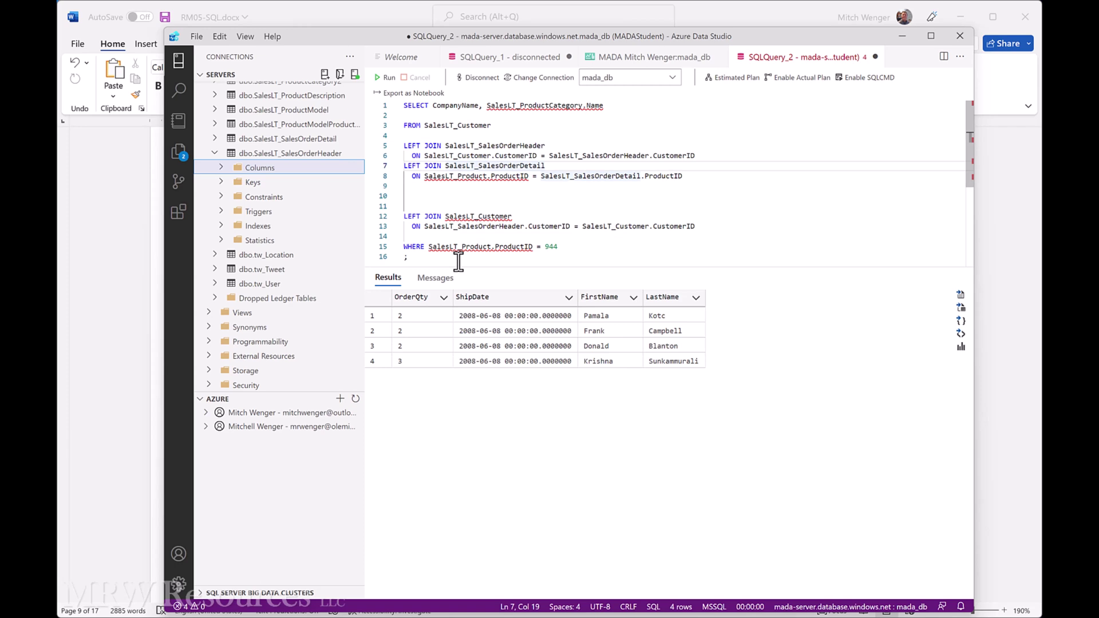
{"action": "key", "text": "Down"}
{"action": "key", "text": "Left"}
{"action": "key", "text": "Left"}
{"action": "key", "text": "Left"}
{"action": "key", "text": "shift+End"}
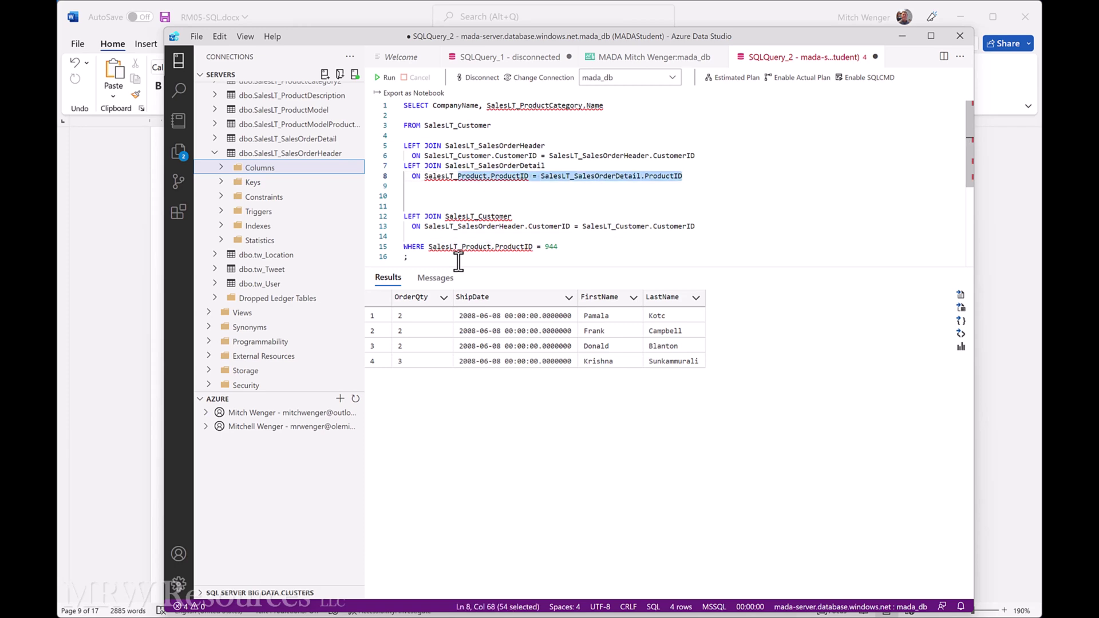
{"action": "key", "text": "Delete"}
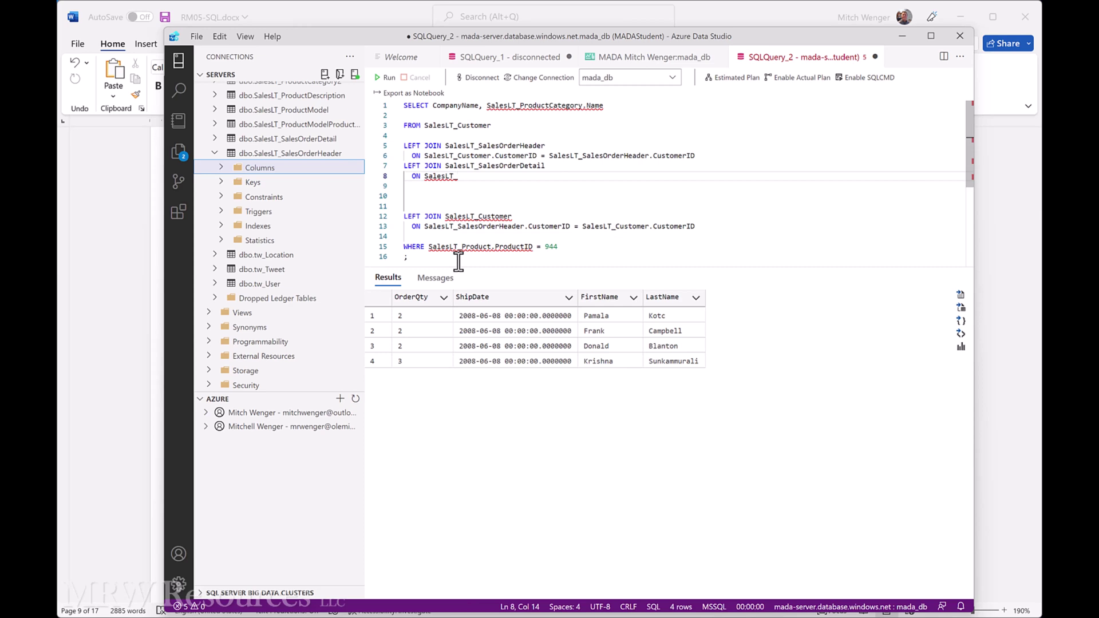
{"action": "type", "text": "Sale"}
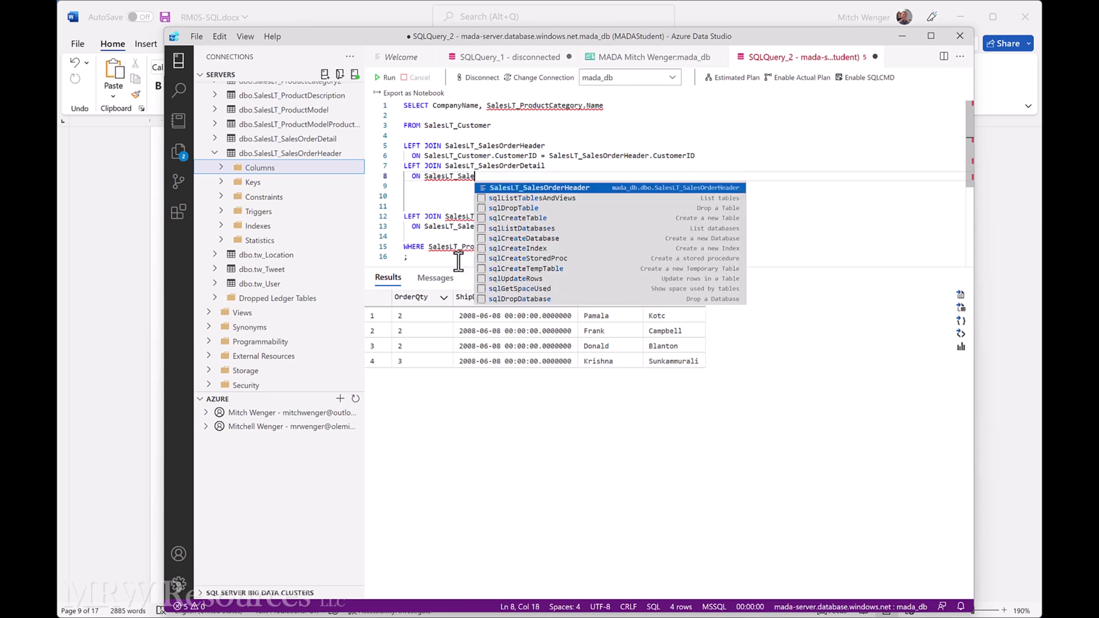
Write the condition SalesLT_SalesOrderHeader.SalesOrderID = SalesLT_SalesOrderDetail.SalesOrderID, adding blank lines after.
{"action": "key", "text": "Return"}
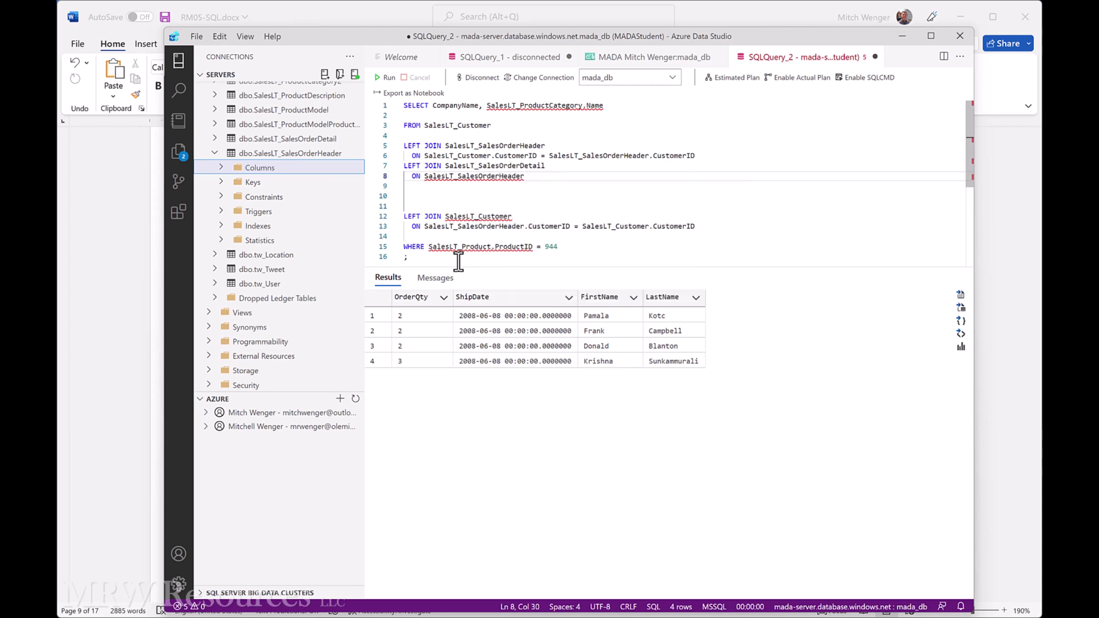
{"action": "type", "text": ".S"}
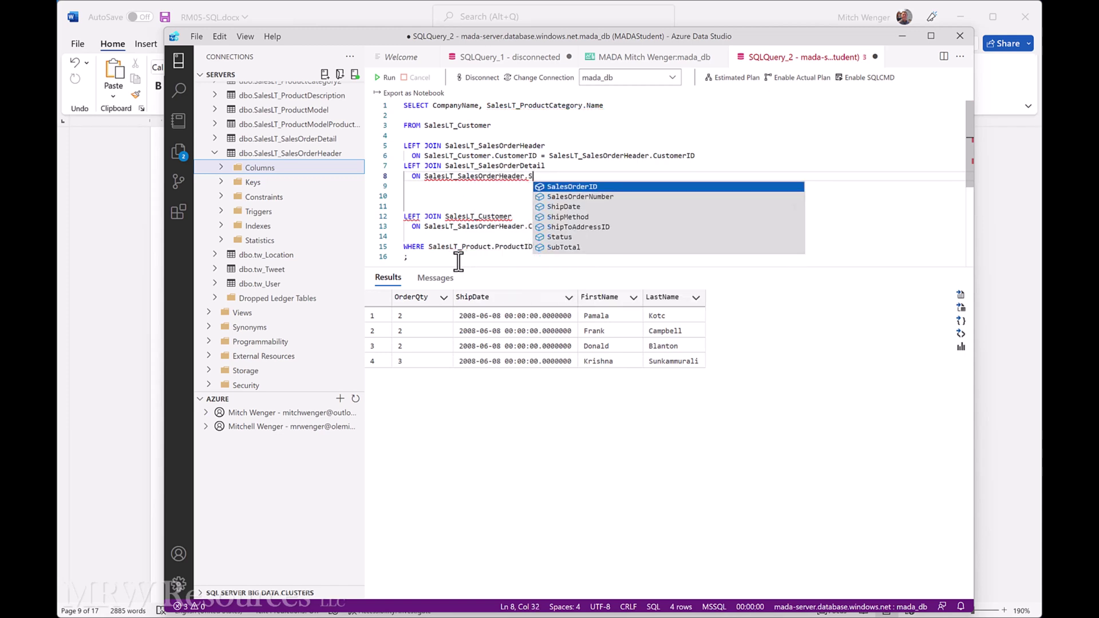
{"action": "key", "text": "Return"}
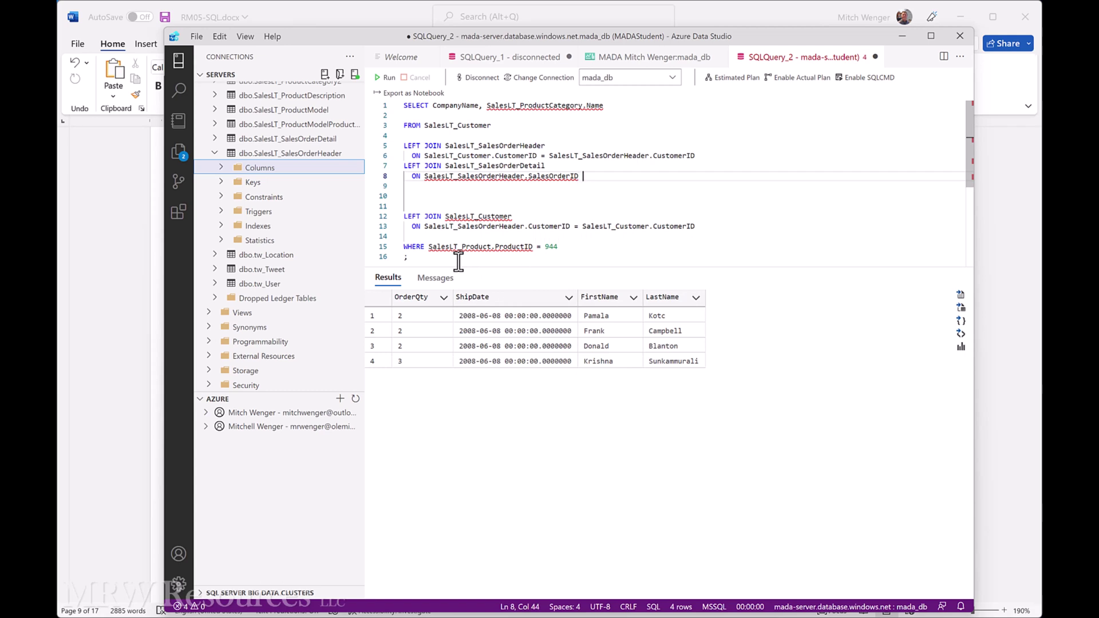
{"action": "type", "text": "="}
{"action": "key", "text": "Escape"}
{"action": "type", "text": "Sales"}
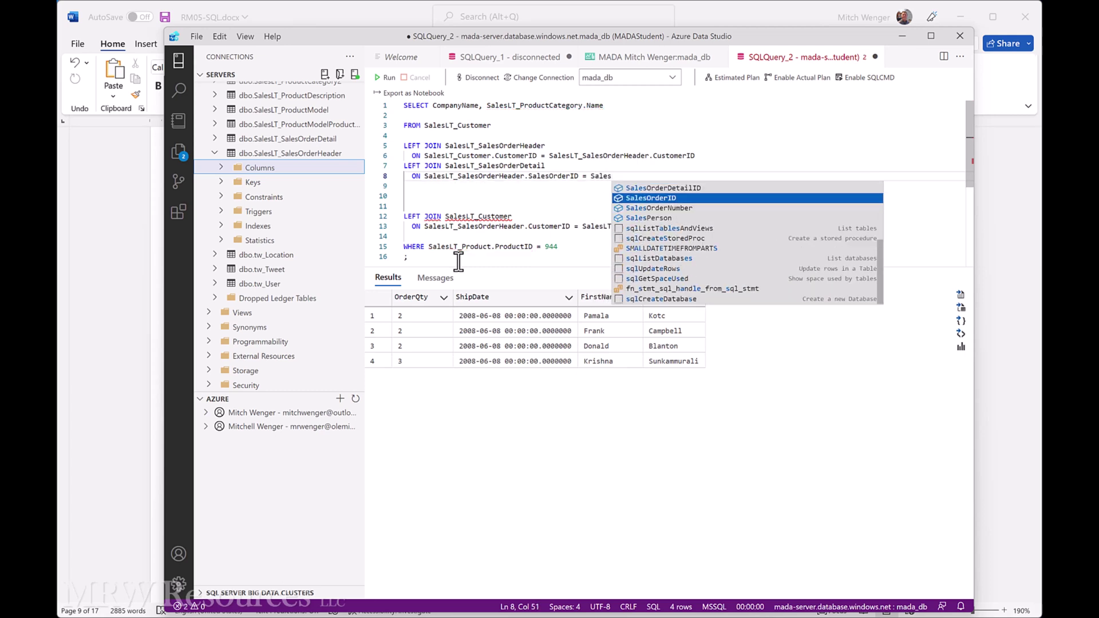
{"action": "type", "text": "LT_S"}
{"action": "key", "text": "Down"}
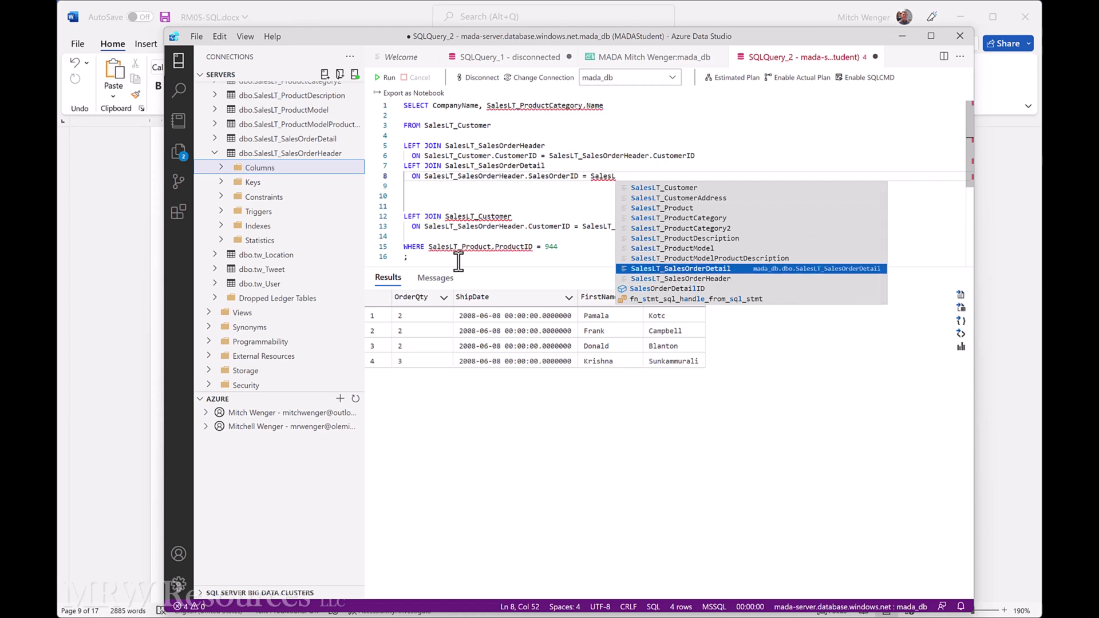
{"action": "key", "text": "Tab"}
{"action": "type", "text": ".Sa"}
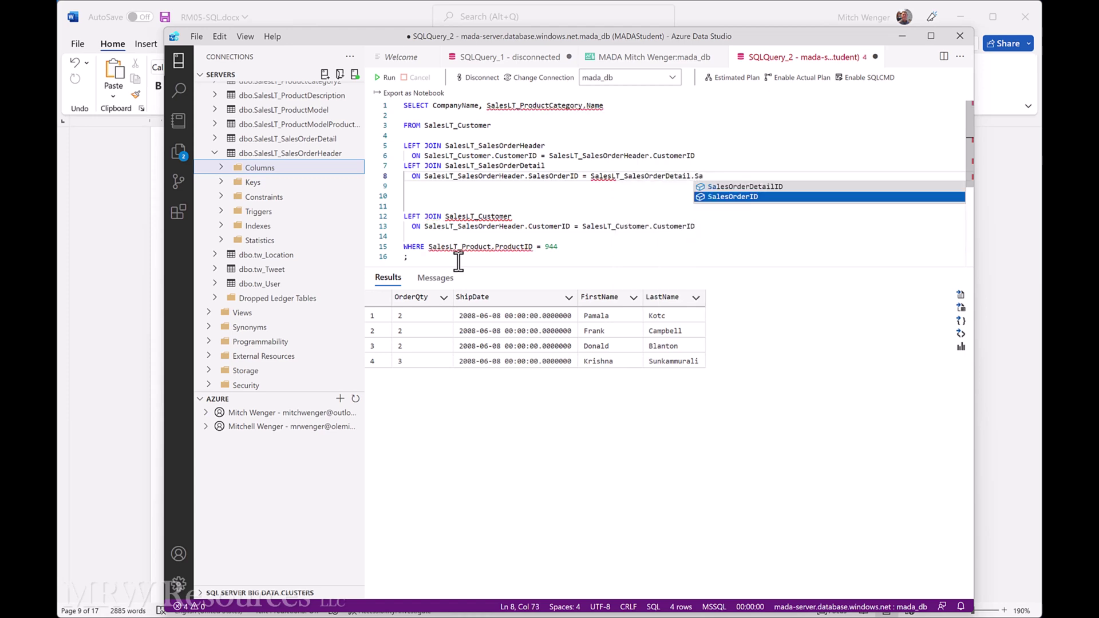
{"action": "key", "text": "Tab"}
{"action": "key", "text": "Return"}
{"action": "key", "text": "Return"}
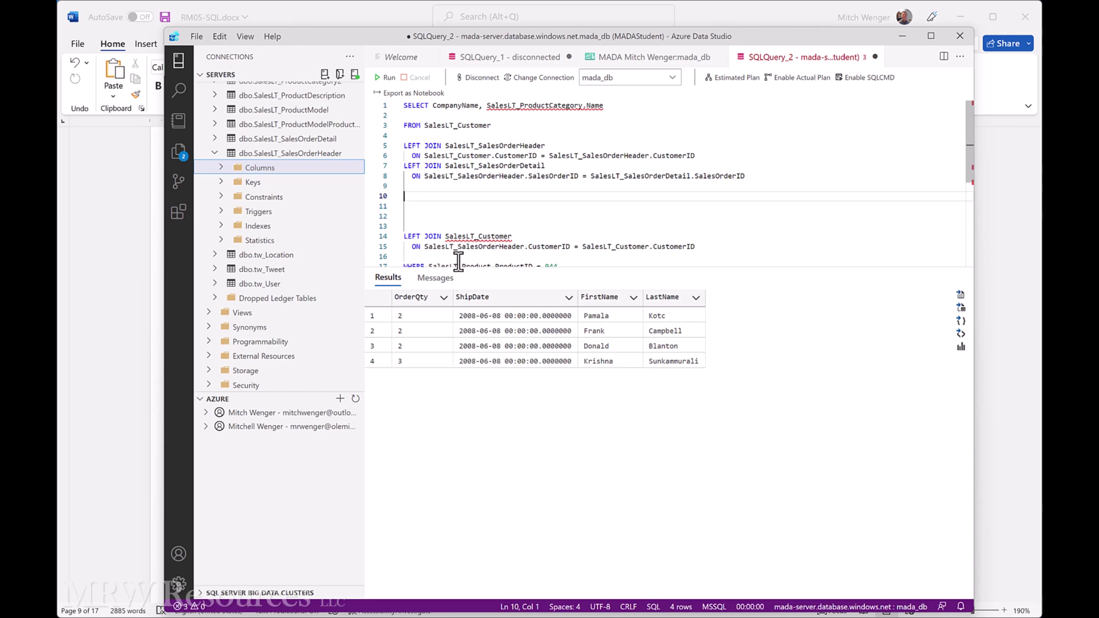
Add a LEFT JOIN to SalesLT_Product below the order-detail join.
{"action": "key", "text": "Up"}
{"action": "type", "text": "L"}
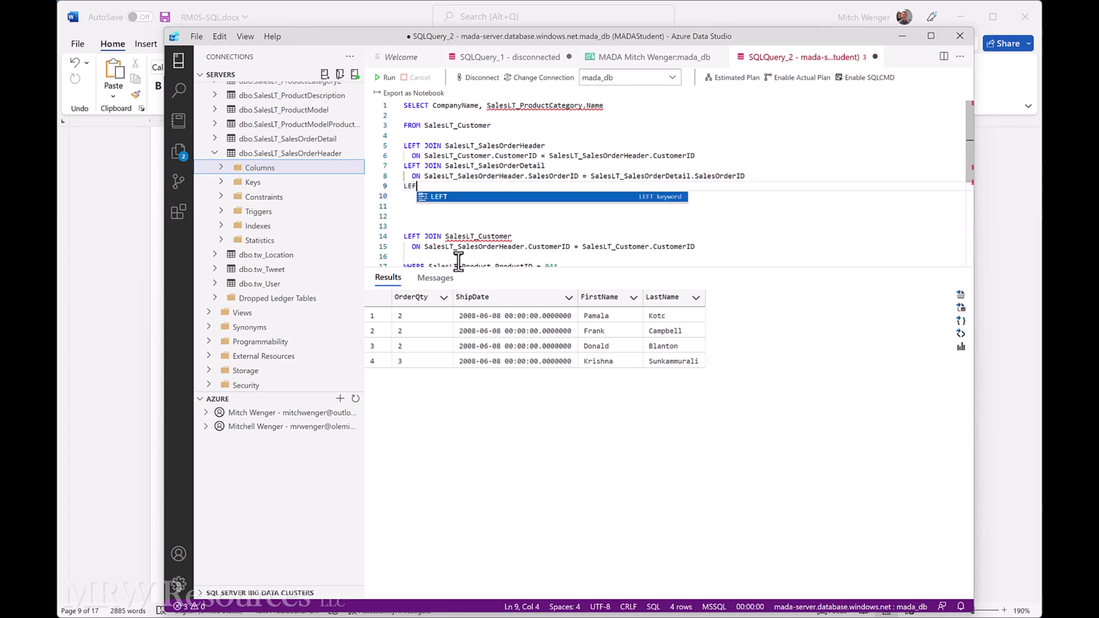
{"action": "type", "text": "EFT JOIN Sales"}
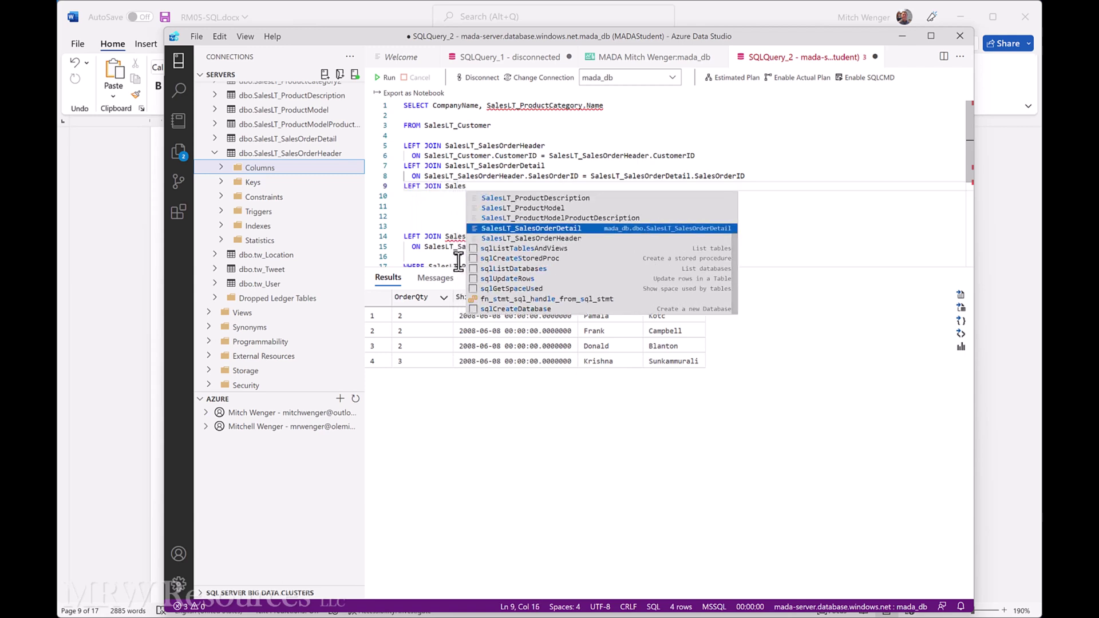
{"action": "type", "text": "L"}
{"action": "key", "text": "Up"}
{"action": "key", "text": "Up"}
{"action": "key", "text": "Up"}
{"action": "key", "text": "Up"}
{"action": "key", "text": "Up"}
{"action": "key", "text": "Up"}
{"action": "key", "text": "Return"}
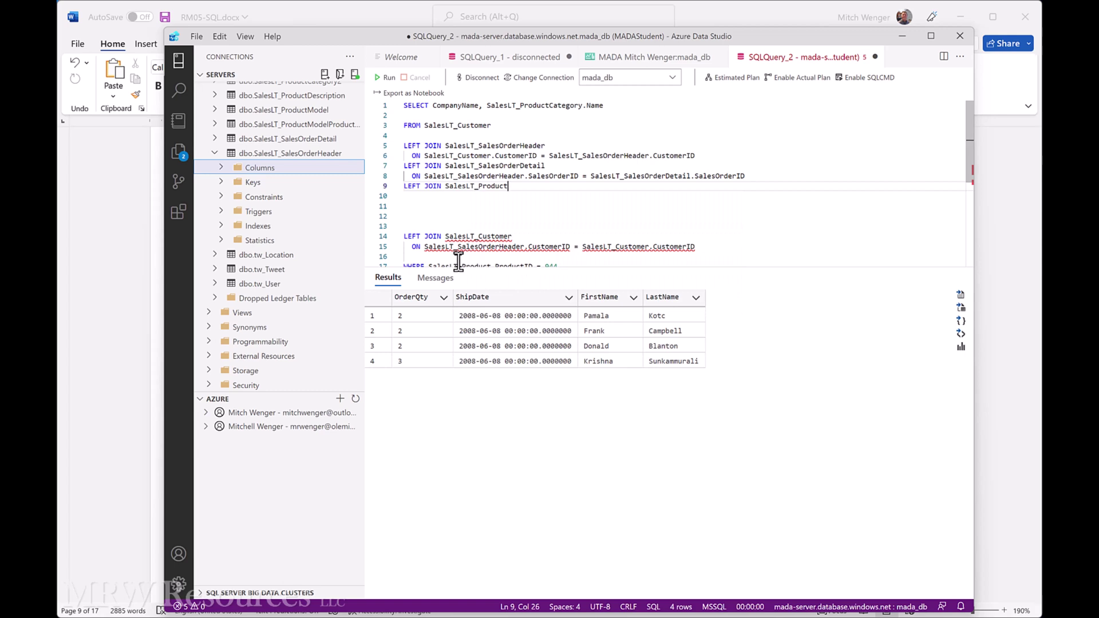
{"action": "key", "text": "Return"}
{"action": "type", "text": "O"}
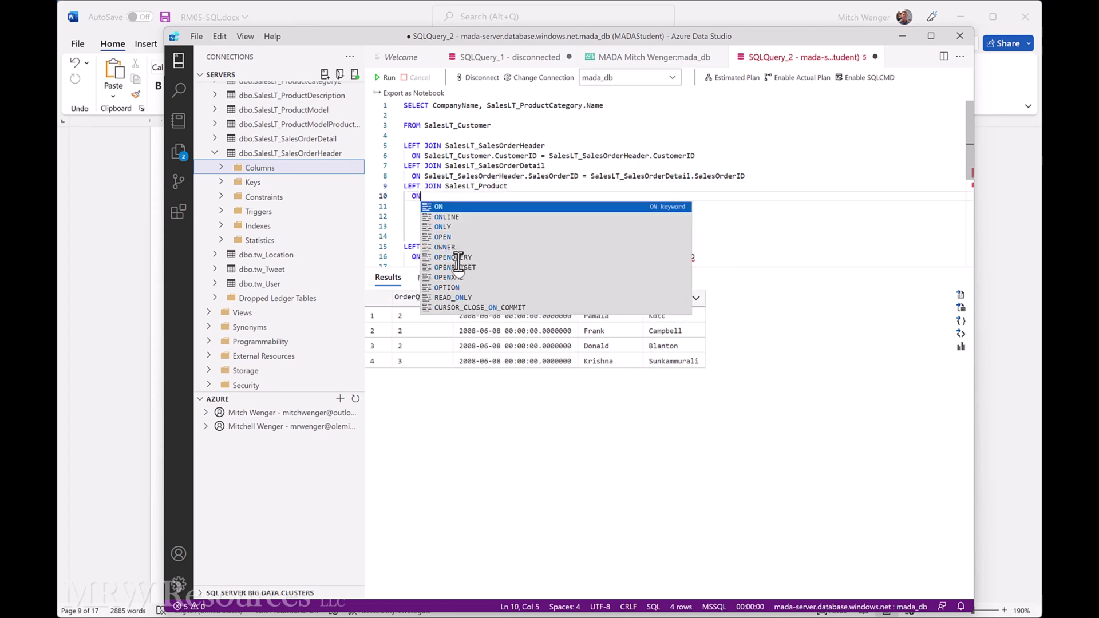
{"action": "type", "text": "N"}
{"action": "type", "text": "Sa"}
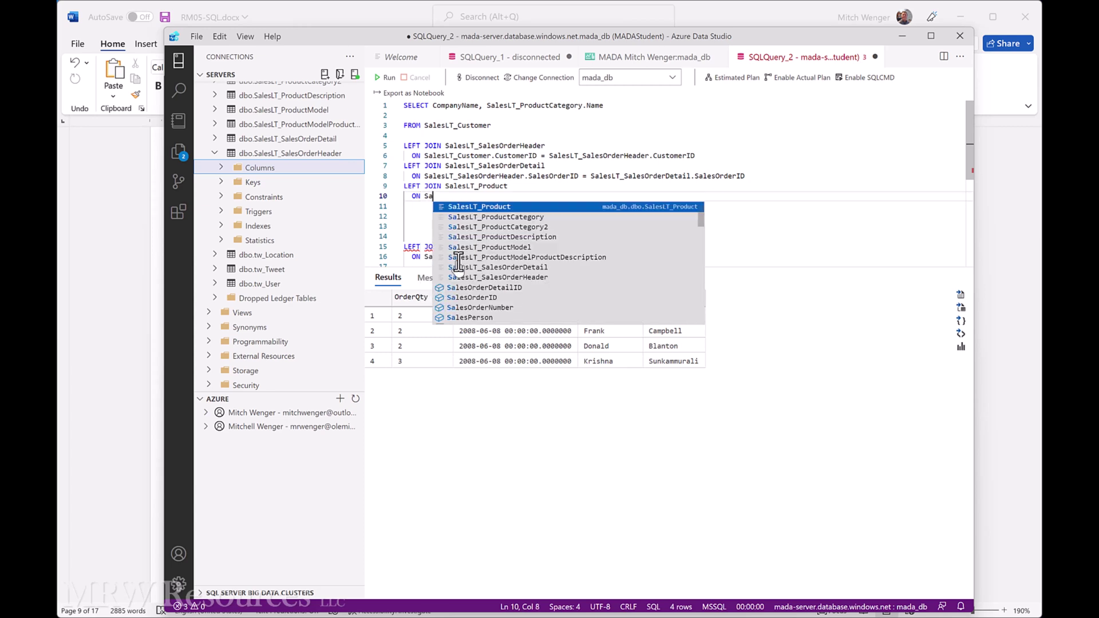
{"action": "type", "text": "lesL"}
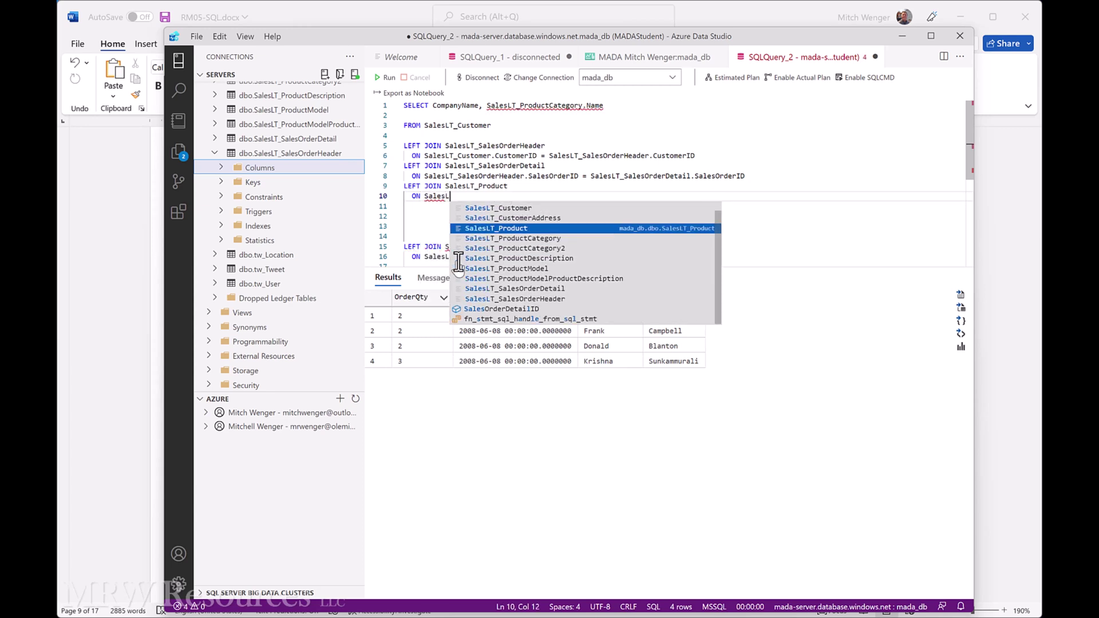
Add the condition ON SalesLT_SalesOrderDetail.ProductID = SalesLT_Product.ProductID.
{"action": "key", "text": "Down"}
{"action": "key", "text": "Down"}
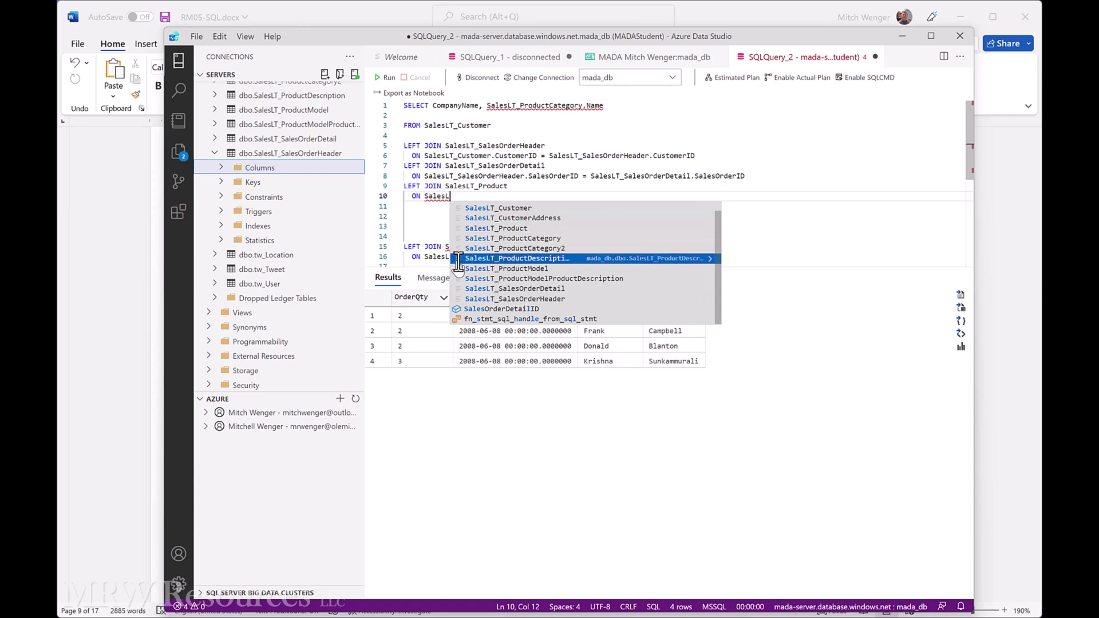
{"action": "key", "text": "Down"}
{"action": "key", "text": "Down"}
{"action": "key", "text": "Down"}
{"action": "key", "text": "Down"}
{"action": "key", "text": "Return"}
{"action": "type", "text": ".Pr"}
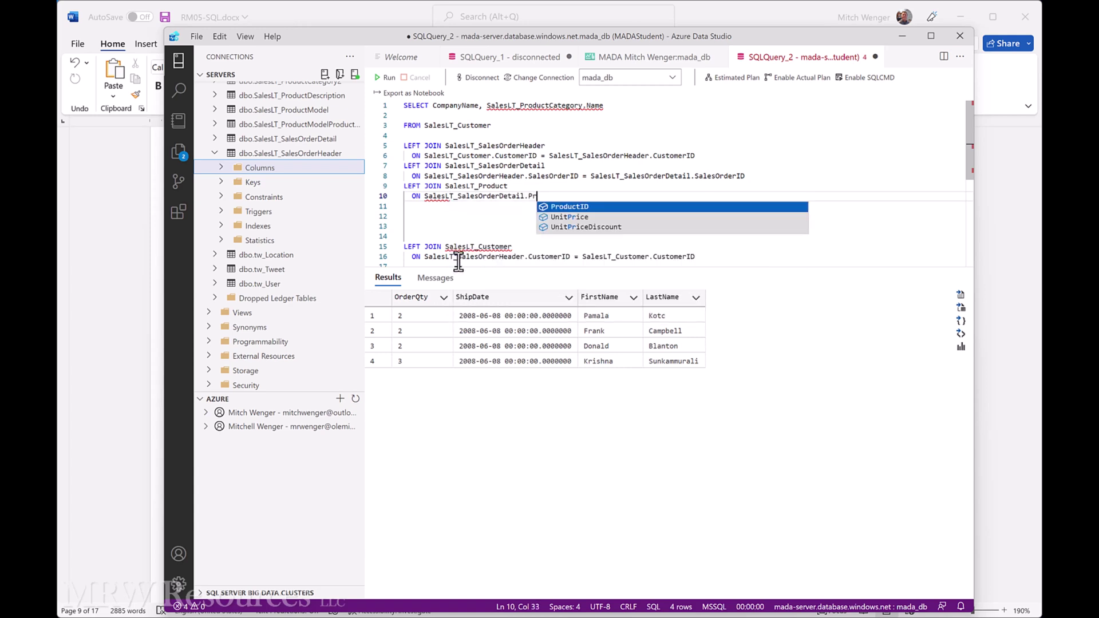
{"action": "key", "text": "Return"}
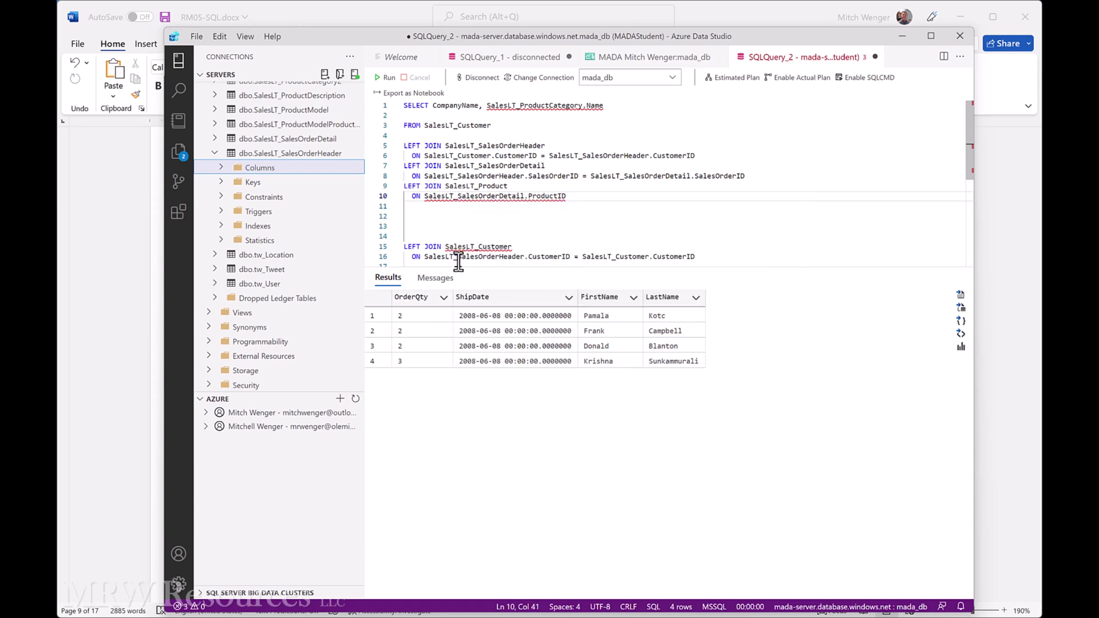
{"action": "type", "text": "= "}
{"action": "type", "text": "Sa"}
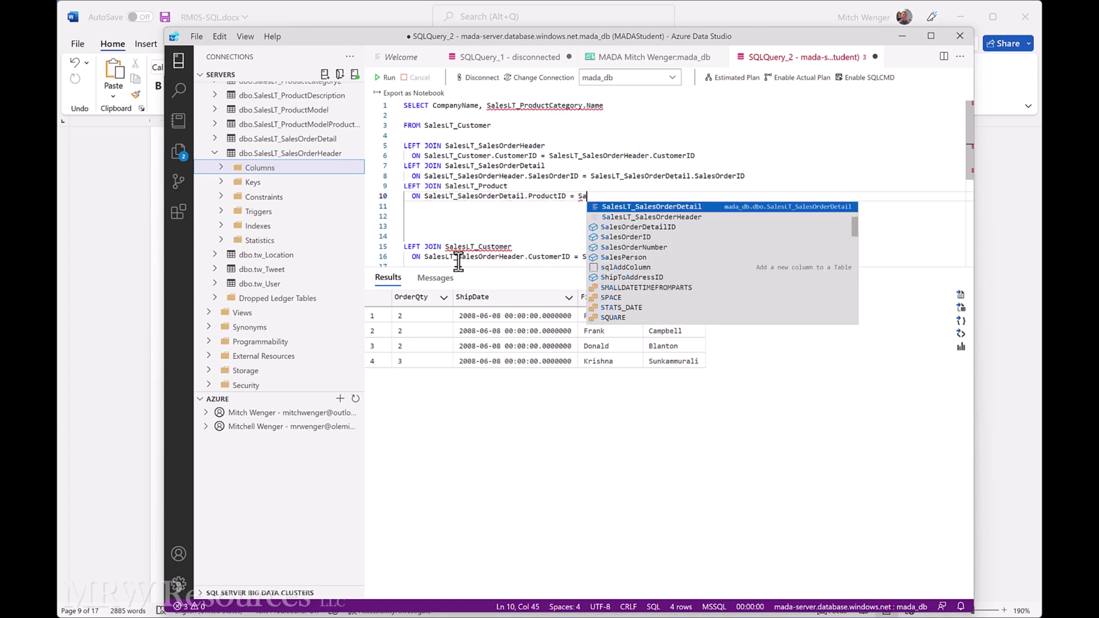
{"action": "type", "text": "lesL"}
{"action": "key", "text": "Up"}
{"action": "key", "text": "Up"}
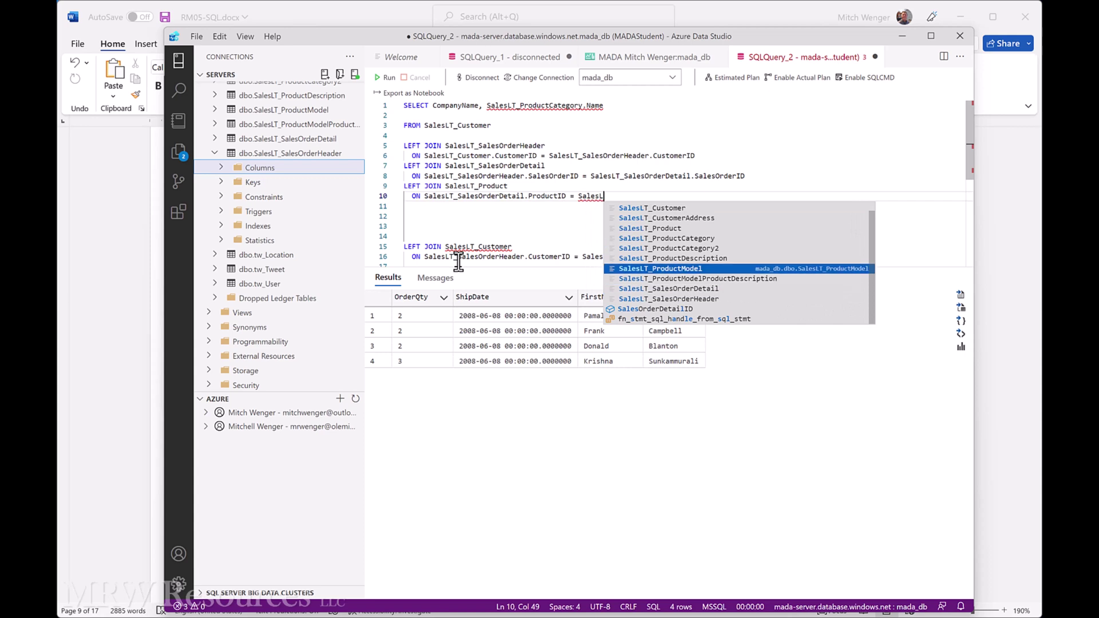
{"action": "key", "text": "Up"}
{"action": "key", "text": "Up"}
{"action": "key", "text": "Up"}
{"action": "key", "text": "Return"}
{"action": "type", "text": ".P"}
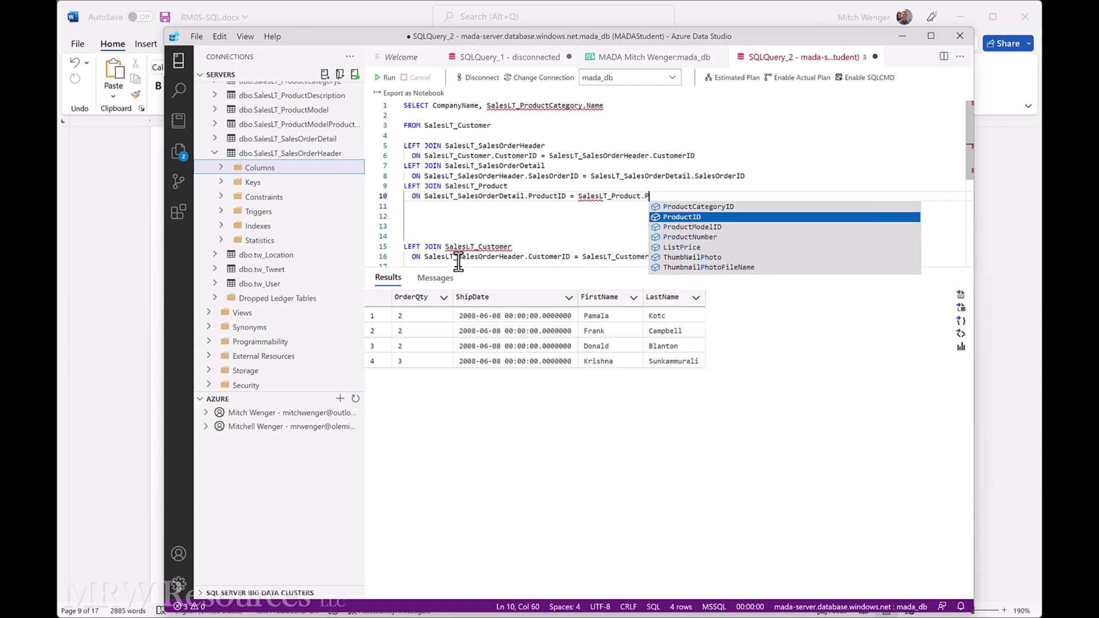
{"action": "key", "text": "Return"}
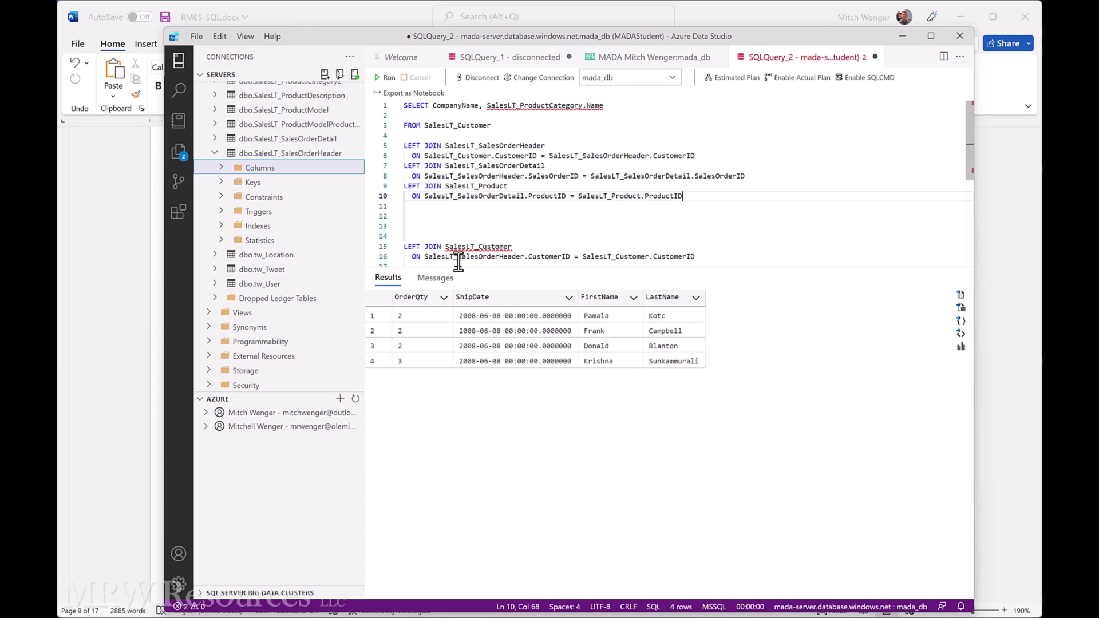
Add a LEFT JOIN to SalesLT_ProductCategory after the product join.
{"action": "key", "text": "Return"}
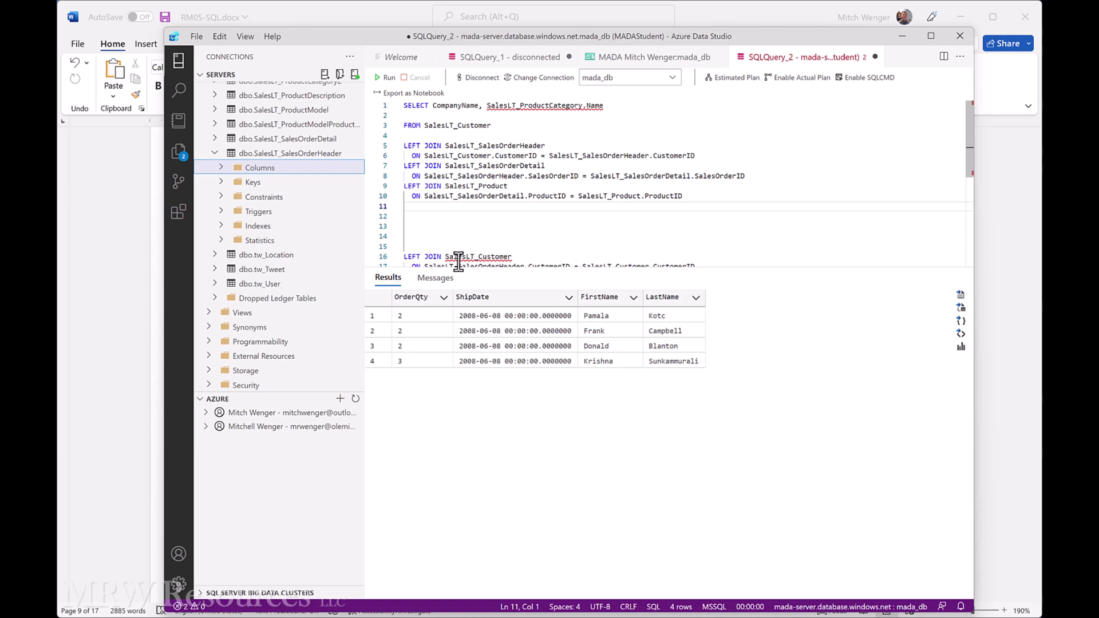
{"action": "type", "text": "LEFT J"}
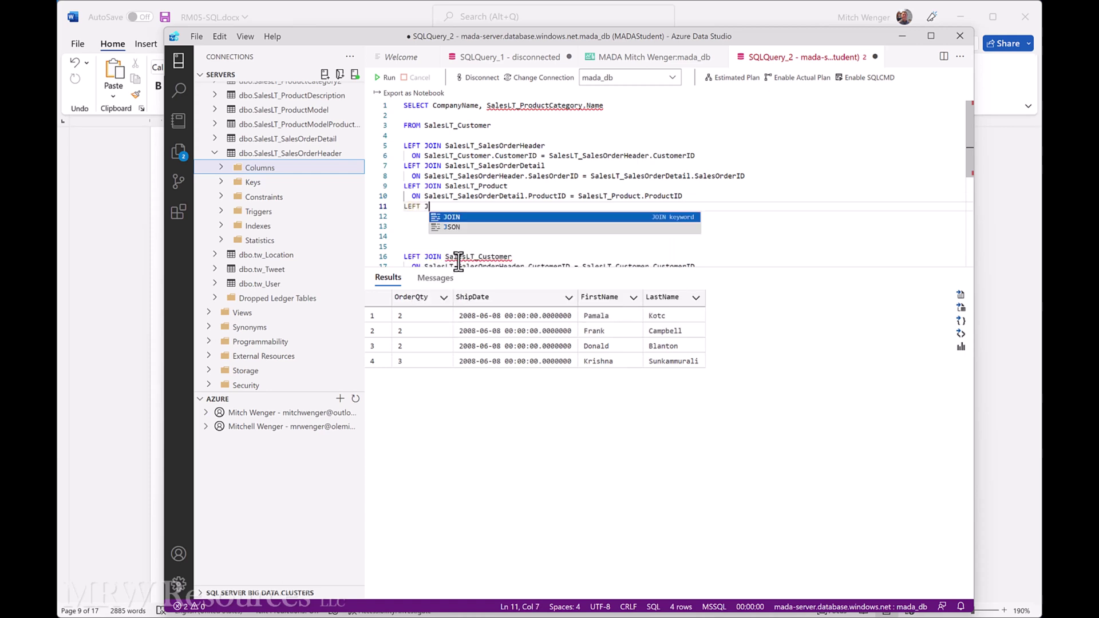
{"action": "type", "text": "OIN Sal"}
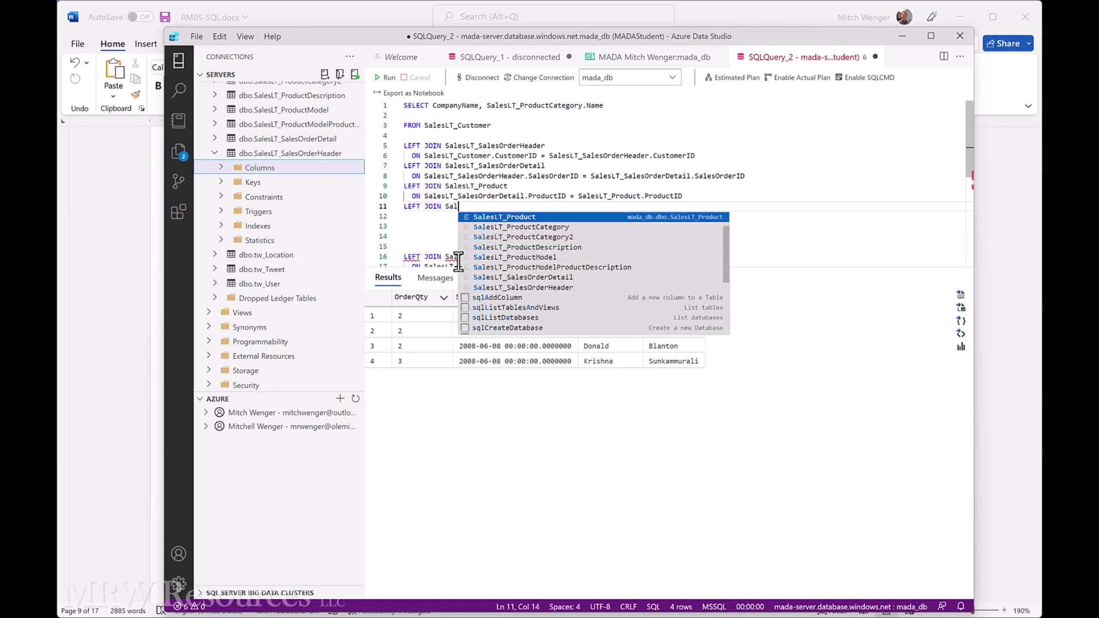
{"action": "type", "text": "se"}
{"action": "key", "text": "BackSpace"}
{"action": "key", "text": "BackSpace"}
{"action": "type", "text": "esL"}
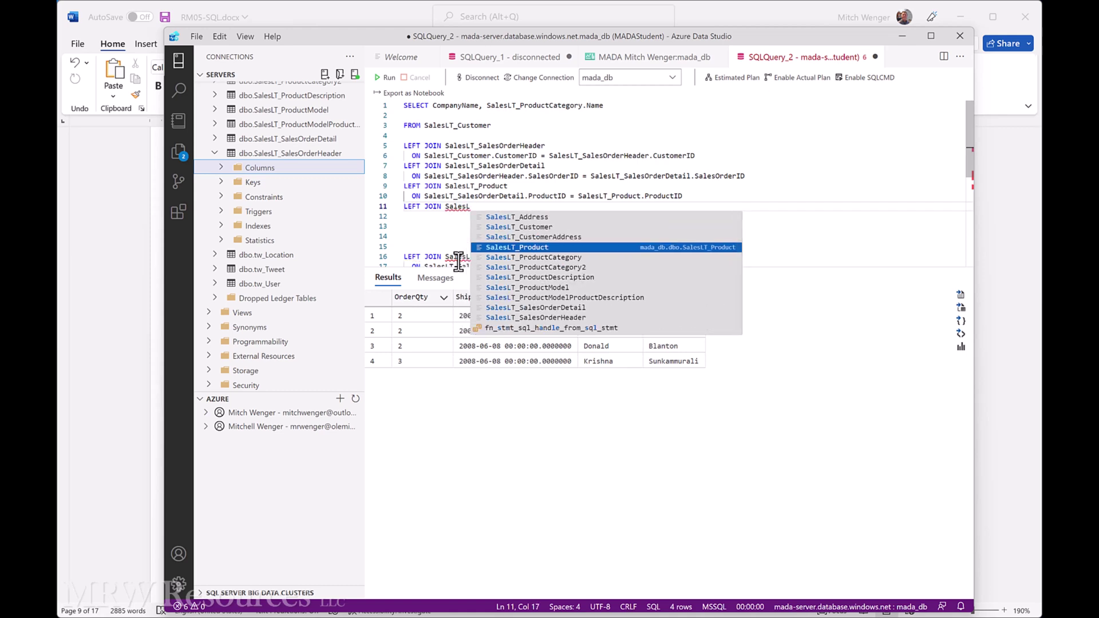
{"action": "key", "text": "Down"}
{"action": "key", "text": "Return"}
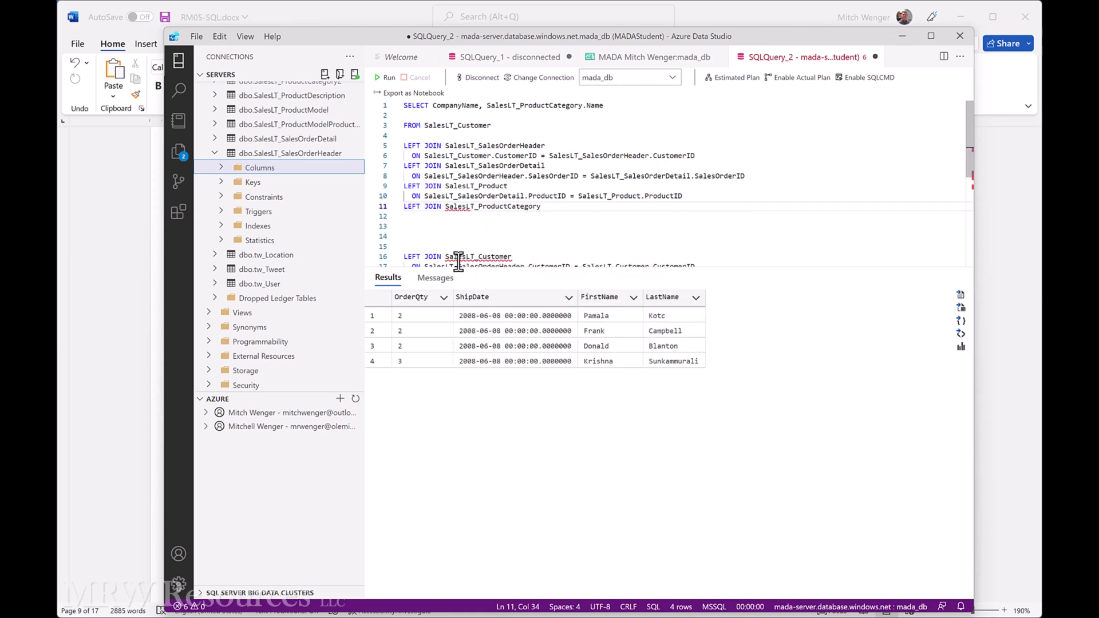
{"action": "key", "text": "Return"}
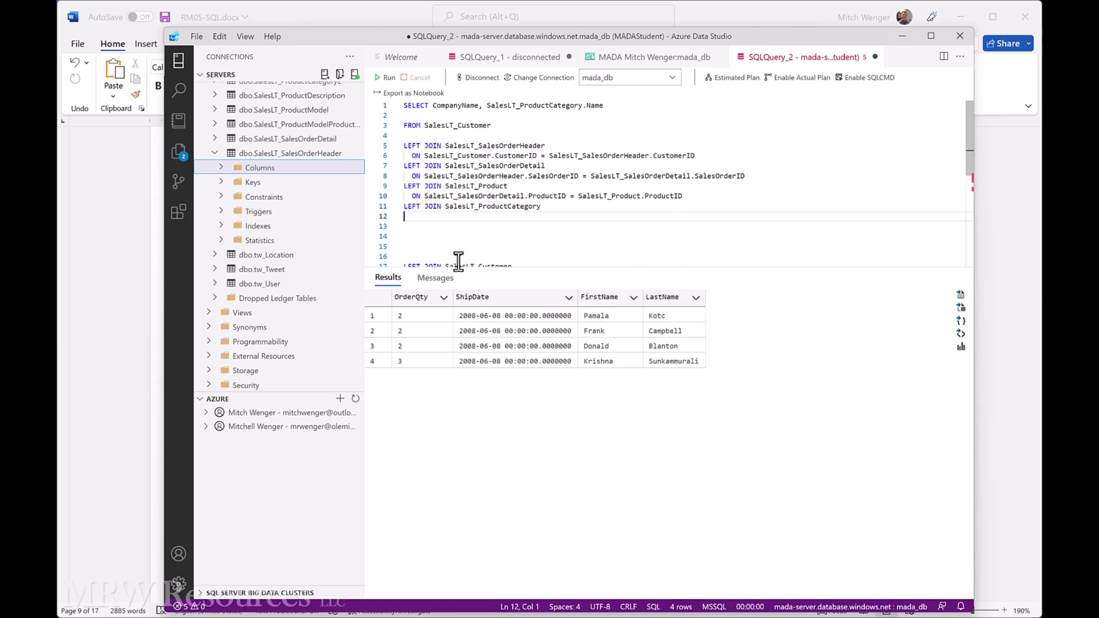
{"action": "type", "text": "On"}
{"action": "type", "text": " S"}
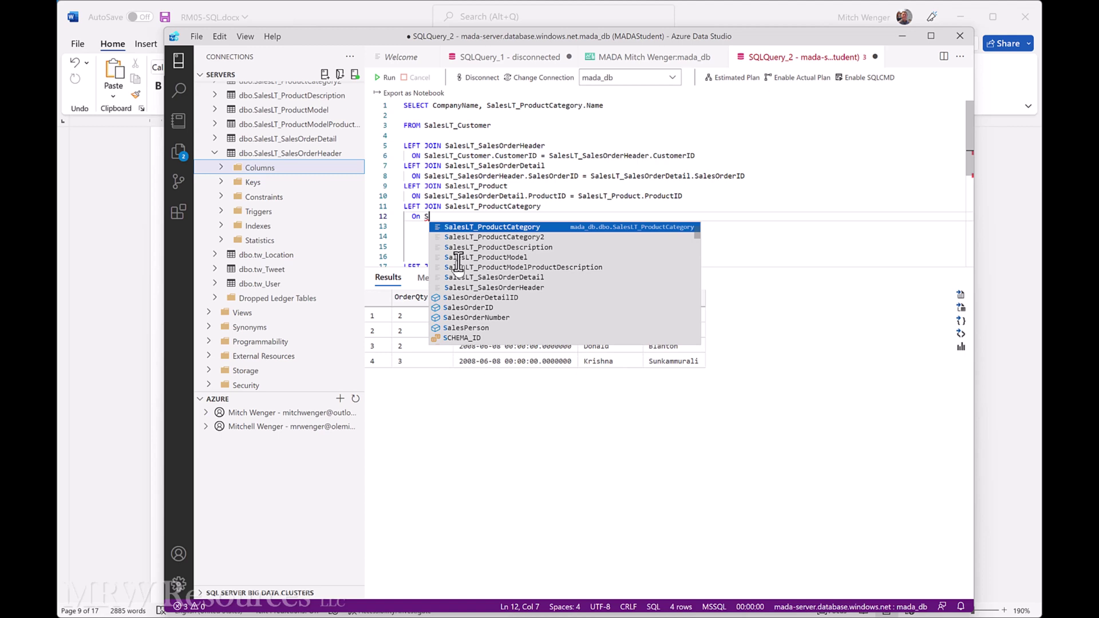
{"action": "type", "text": "ales"}
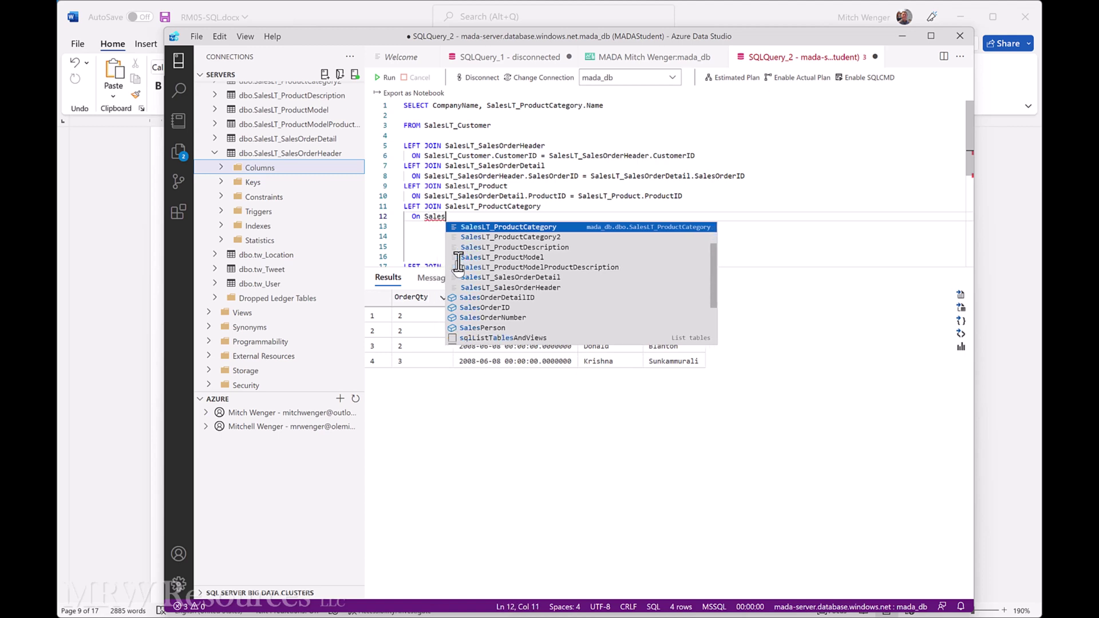
{"action": "type", "text": "L"}
Match SalesLT_Product.ProductCategoryID to SalesLT_ProductCategory.ProductCategoryID, then clear the following blank lines.
{"action": "key", "text": "Up"}
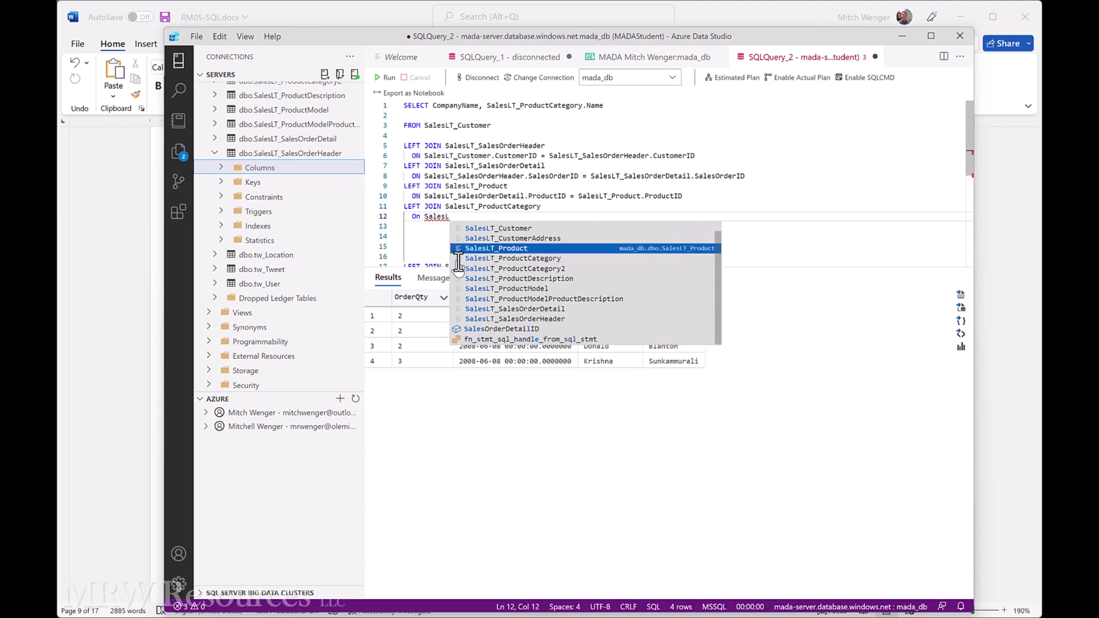
{"action": "key", "text": "Tab"}
{"action": "type", "text": ".Pro"}
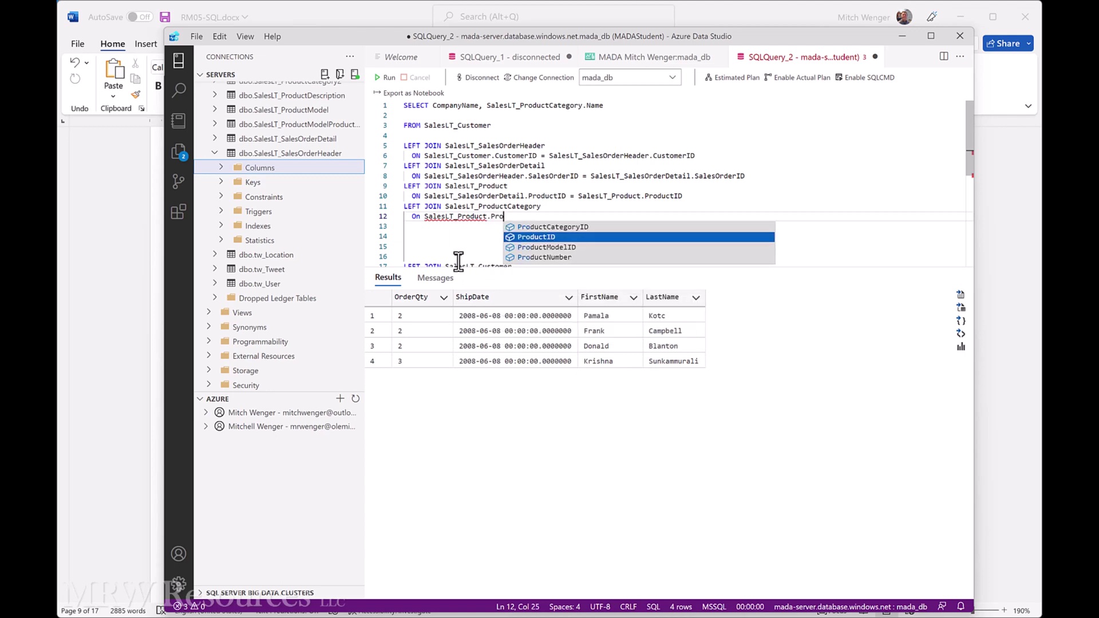
{"action": "key", "text": "Up"}
{"action": "key", "text": "Tab"}
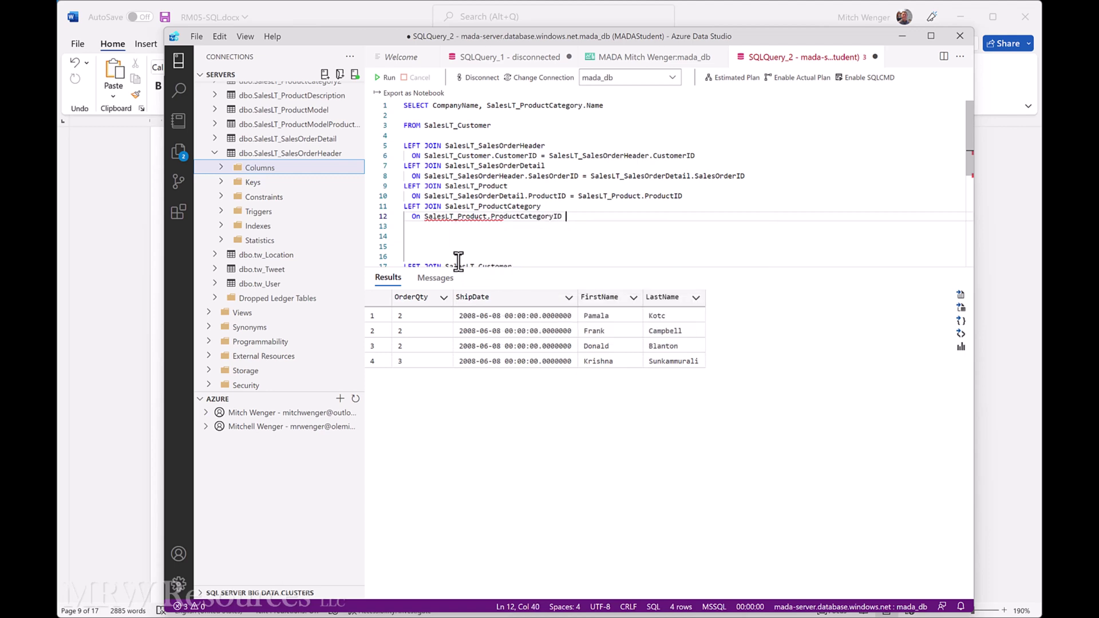
{"action": "type", "text": "= S"}
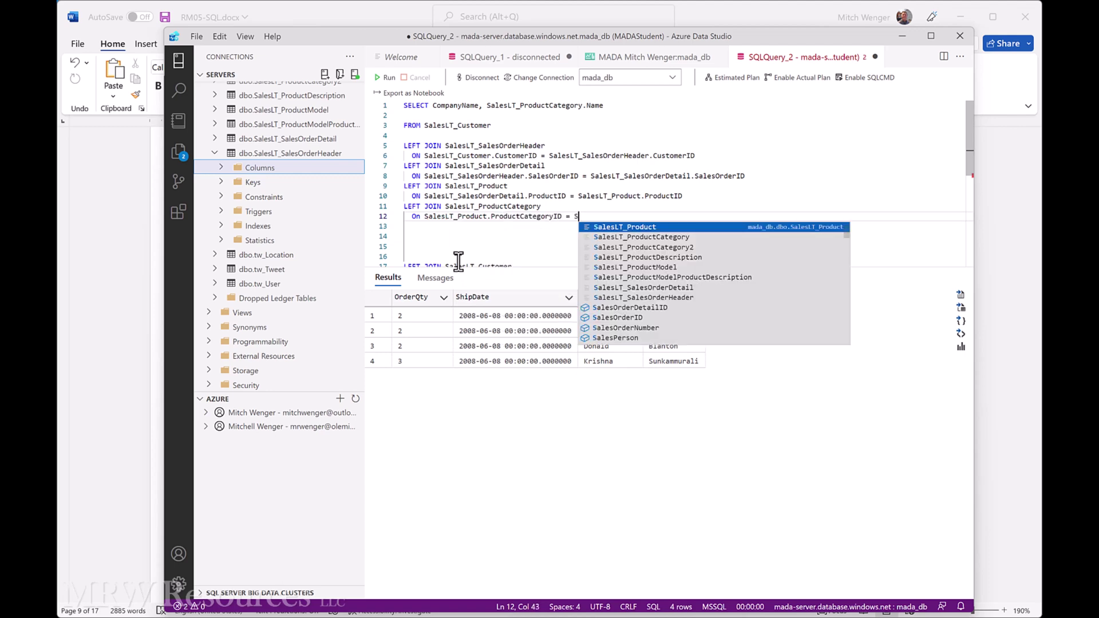
{"action": "type", "text": "alesL"}
{"action": "key", "text": "Down"}
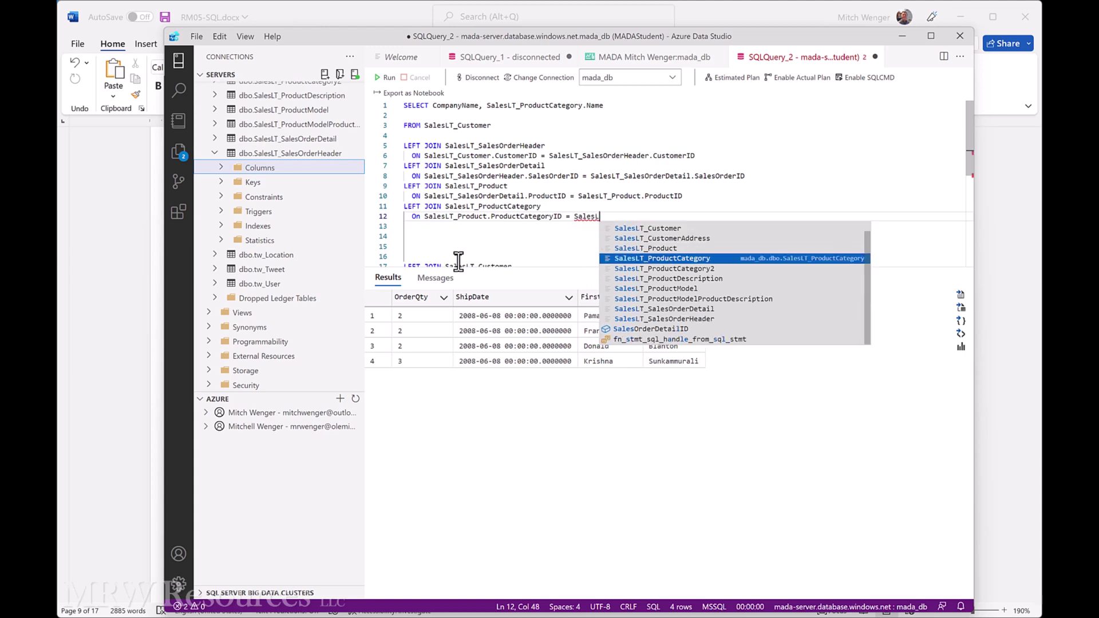
{"action": "key", "text": "Tab"}
{"action": "type", "text": "."}
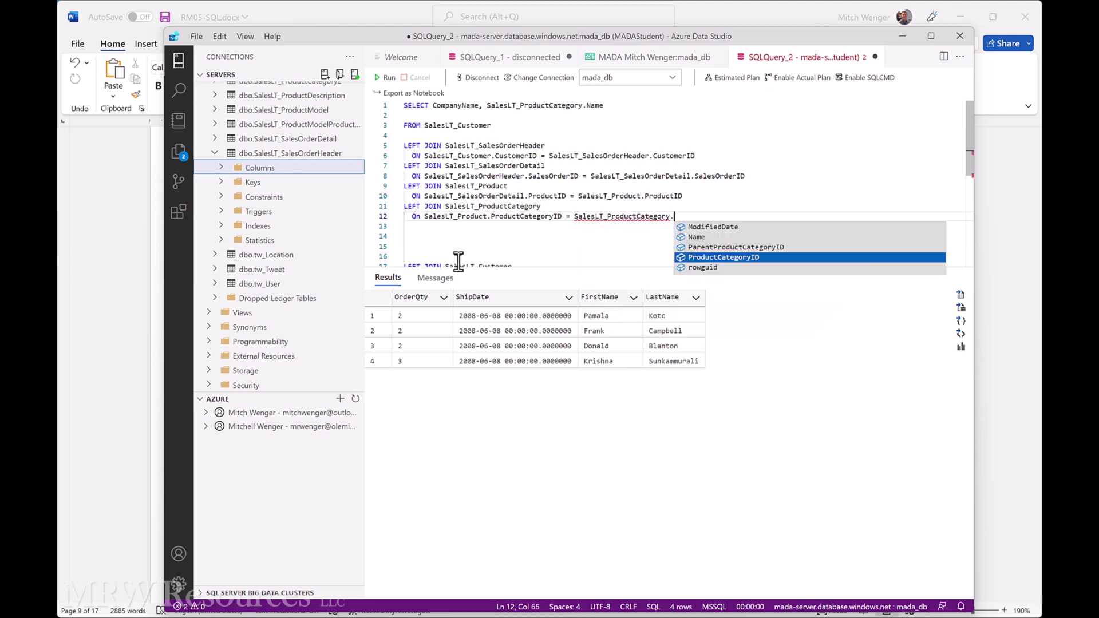
{"action": "type", "text": "Pro"}
{"action": "key", "text": "Tab"}
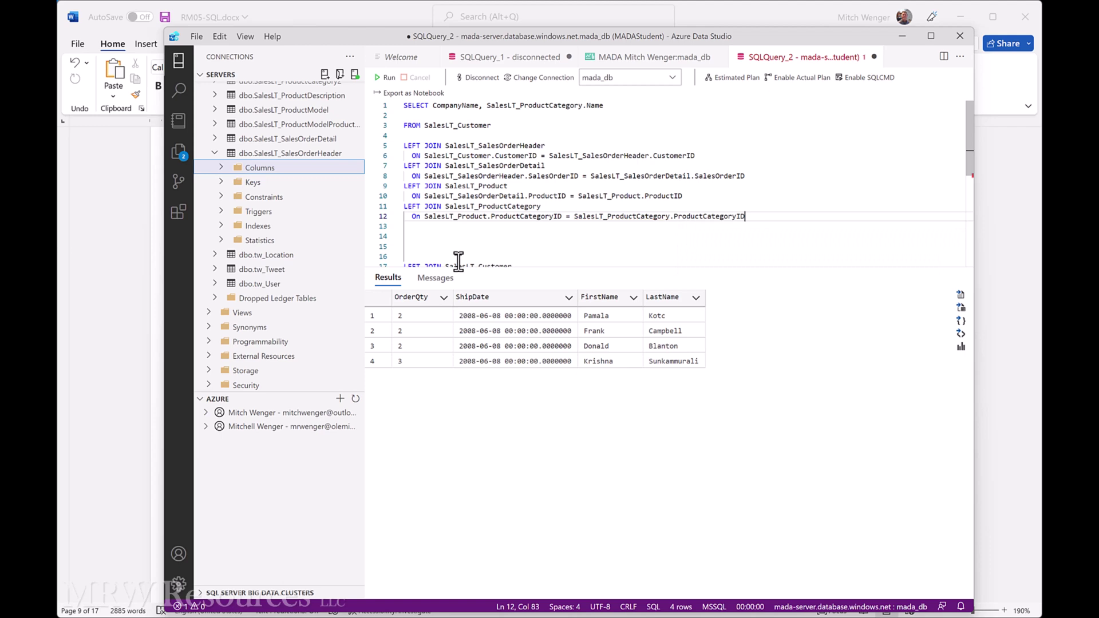
{"action": "key", "text": "Return"}
{"action": "key", "text": "Delete"}
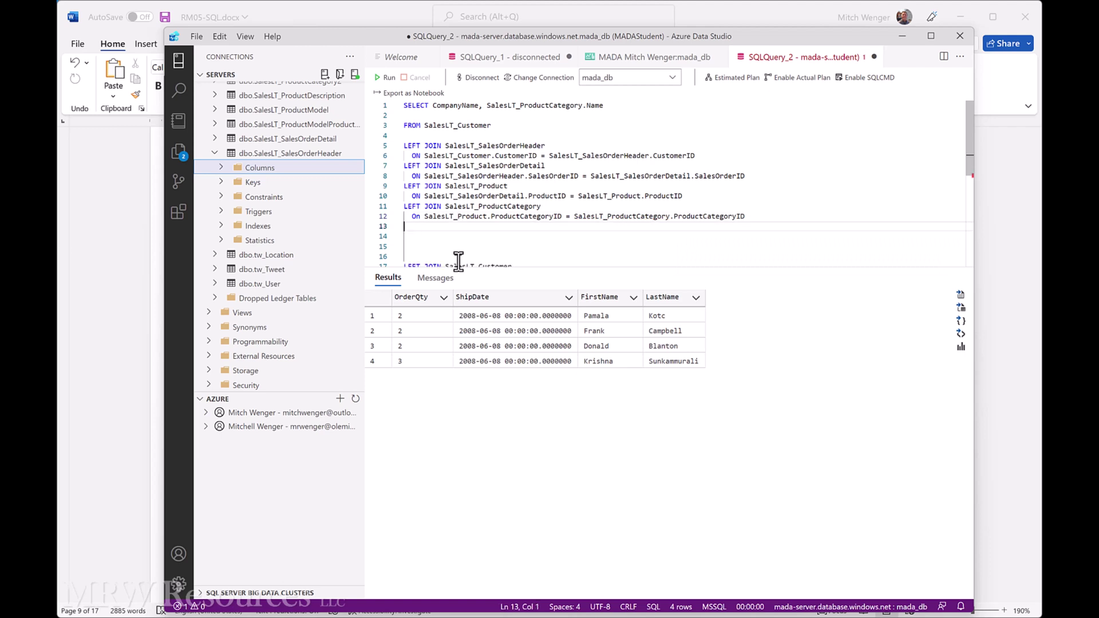
Delete the leftover blank lines and duplicate customer join above the WHERE clause.
{"action": "key", "text": "Delete"}
{"action": "key", "text": "Delete"}
{"action": "key", "text": "Delete"}
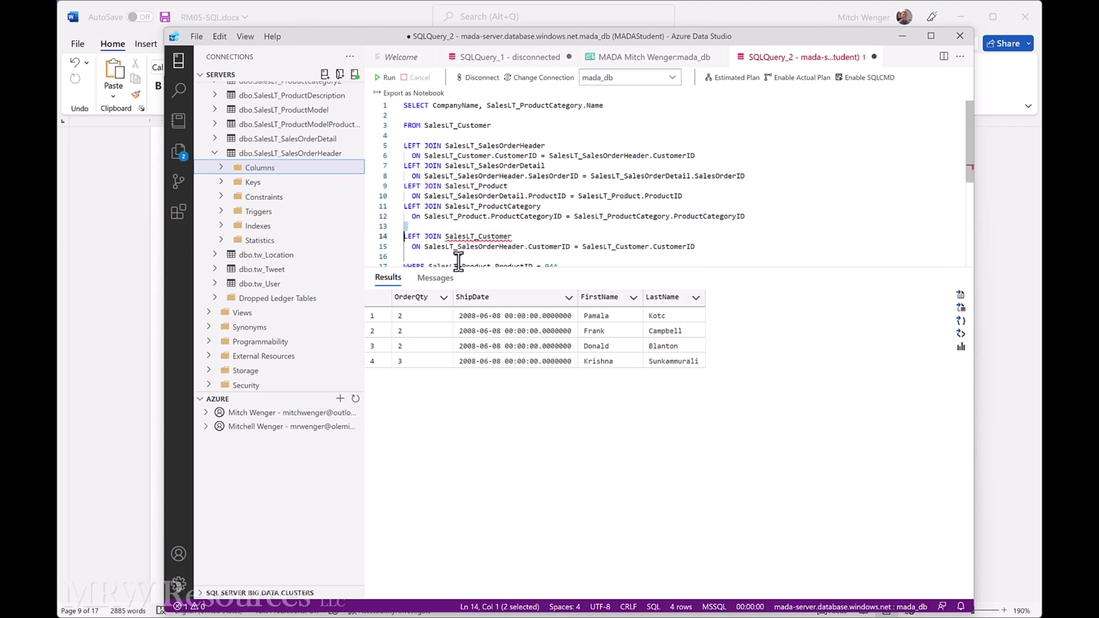
{"action": "key", "text": "shift+Down"}
{"action": "key", "text": "shift+Down"}
{"action": "key", "text": "shift+Down"}
{"action": "key", "text": "Delete"}
{"action": "key", "text": "Delete"}
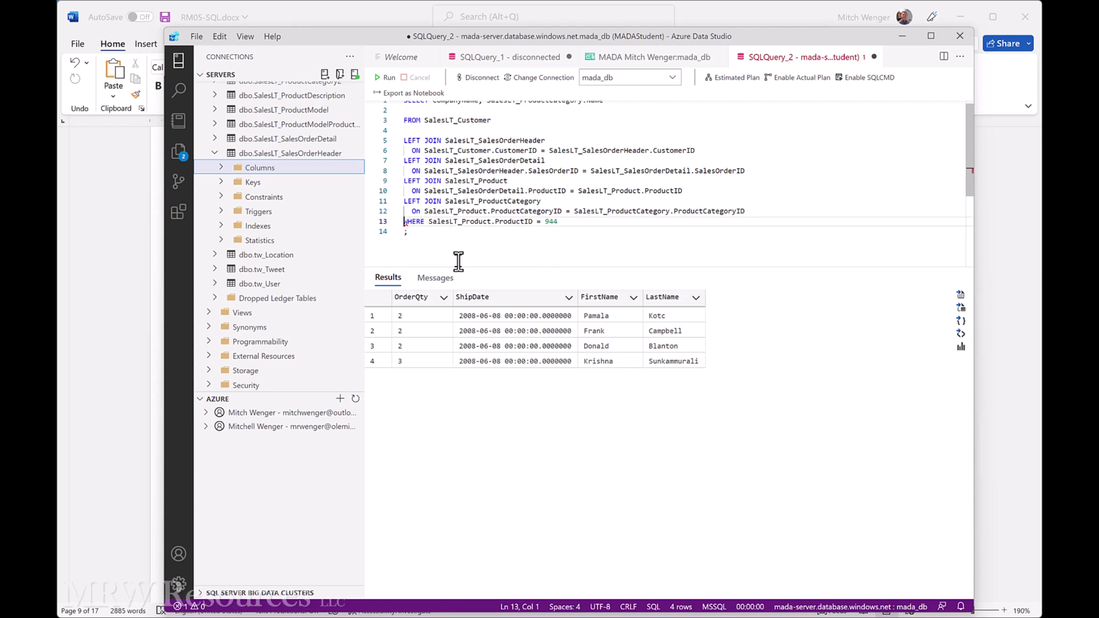
{"action": "key", "text": "Return"}
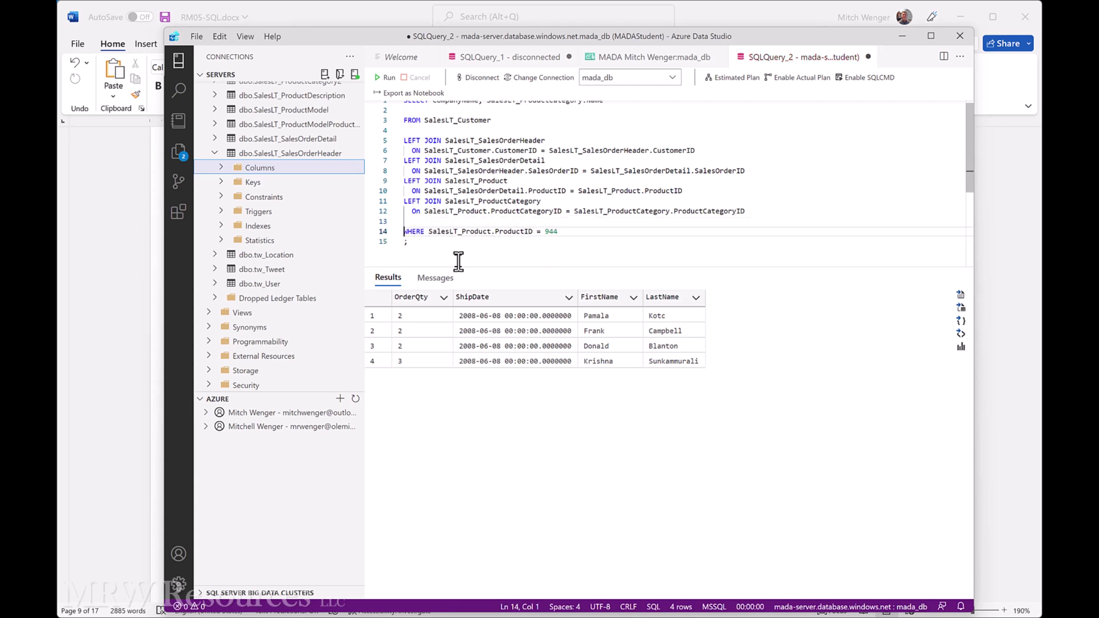
Change the WHERE condition to SalesLT_Customer.CompanyName LIKE '%bike%'.
{"action": "key", "text": "Right"}
{"action": "key", "text": "Right"}
{"action": "key", "text": "Right"}
{"action": "key", "text": "shift+End"}
{"action": "key", "text": "Delete"}
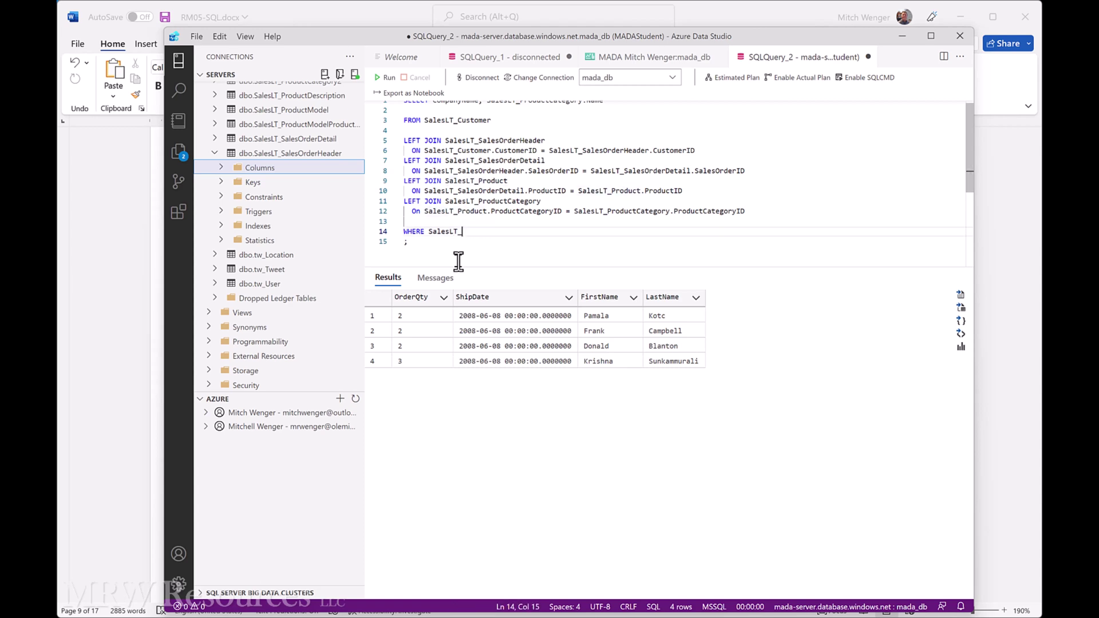
{"action": "type", "text": "Cus"}
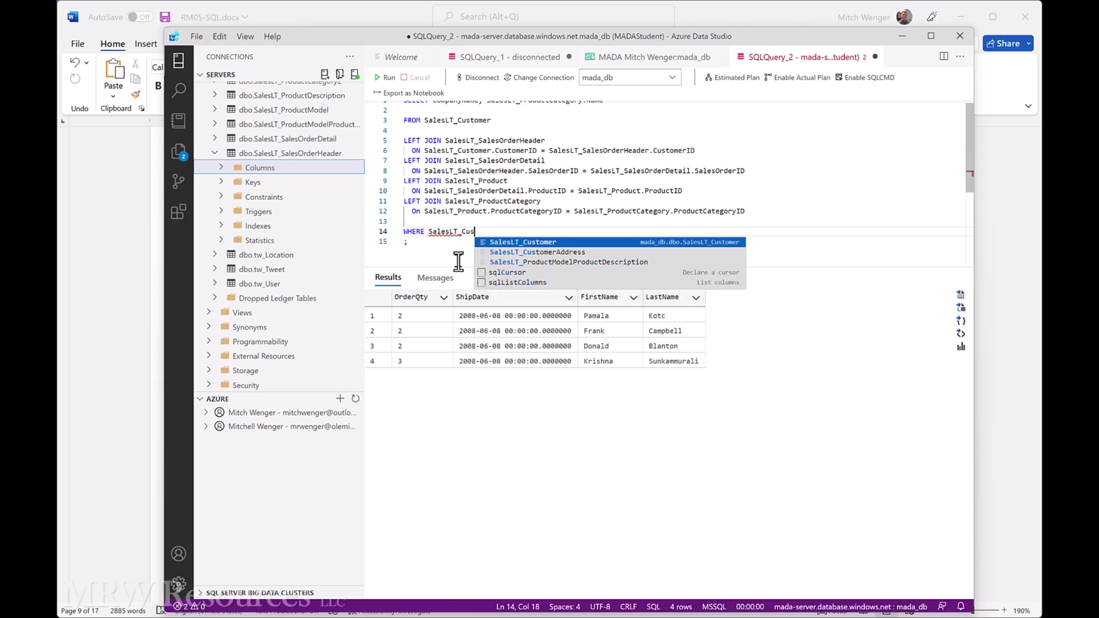
{"action": "key", "text": "Tab"}
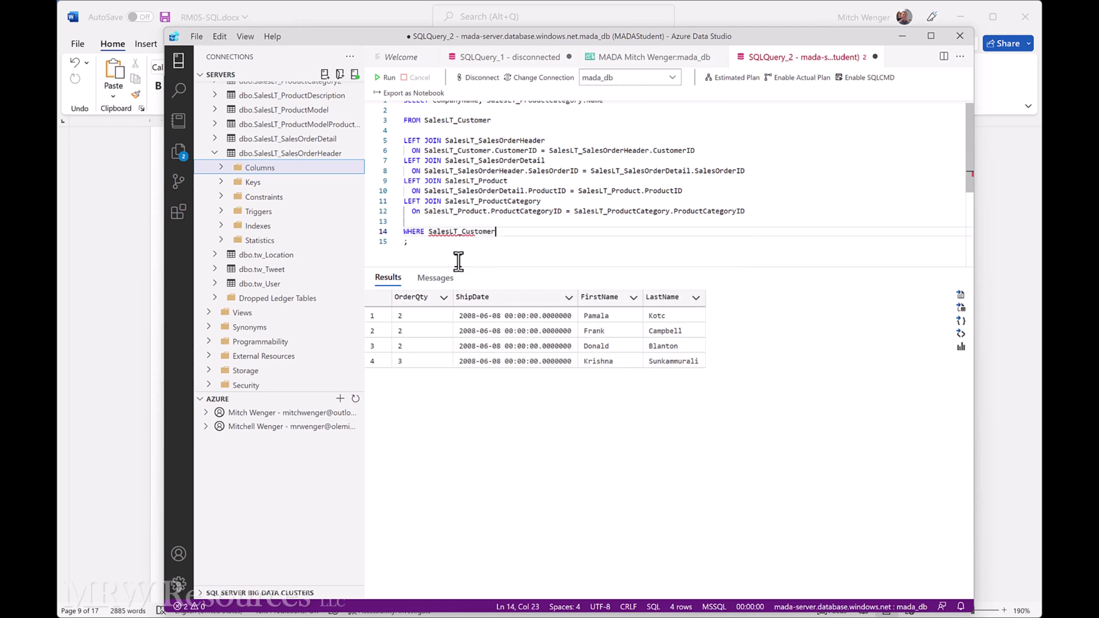
{"action": "type", "text": ".Com"}
{"action": "key", "text": "Tab"}
{"action": "type", "text": "L"}
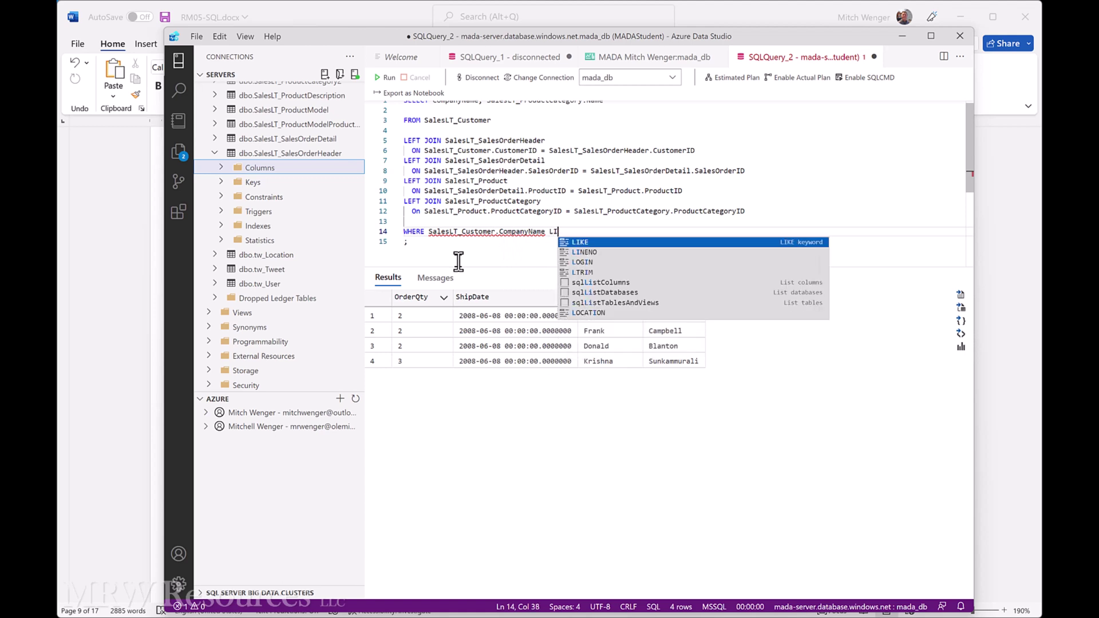
{"action": "type", "text": "IKE "}
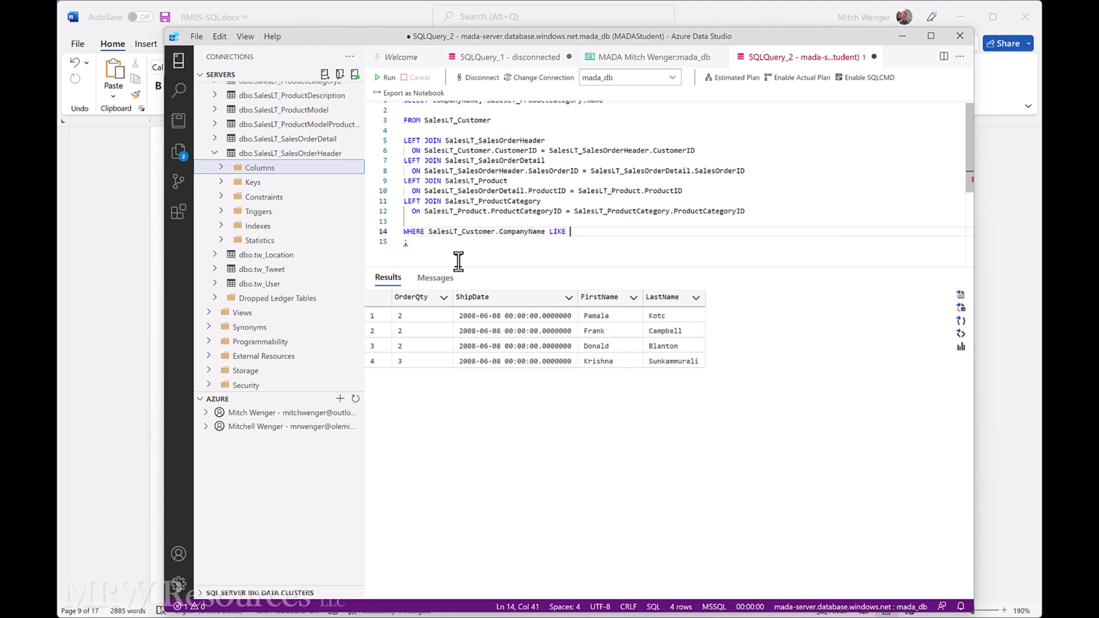
{"action": "type", "text": "'"}
{"action": "type", "text": "%"}
{"action": "type", "text": "bike"}
{"action": "type", "text": "%"}
{"action": "key", "text": "Return"}
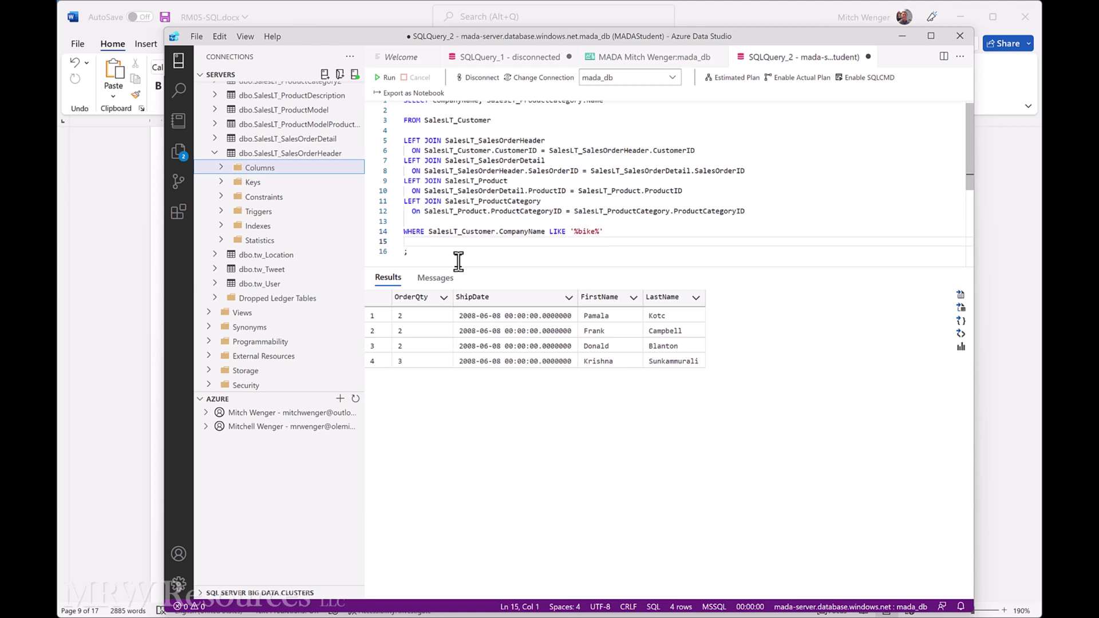
{"action": "type", "text": "O"}
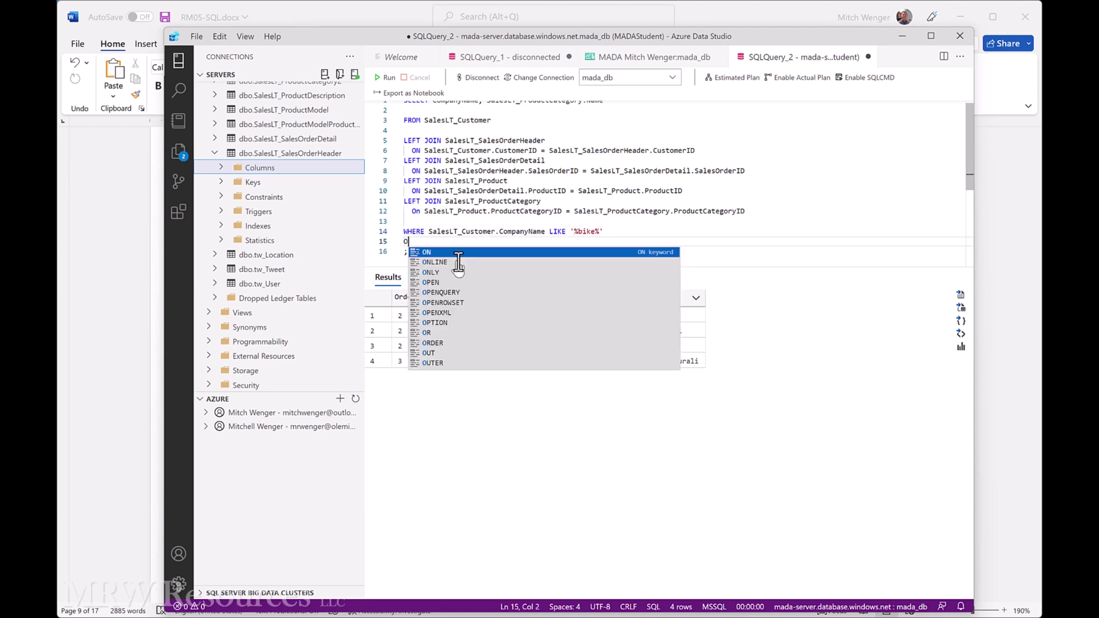
{"action": "type", "text": "RDER "}
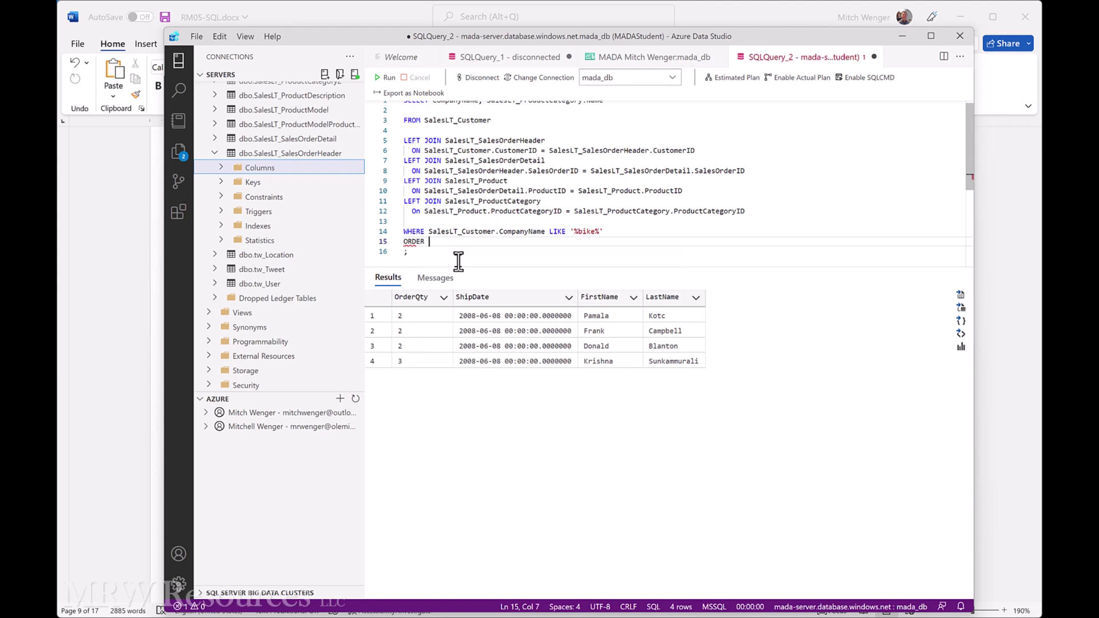
{"action": "type", "text": "BY "}
{"action": "type", "text": "Comp"}
Add ORDER BY CompanyName after the bike filter.
{"action": "key", "text": "Tab"}
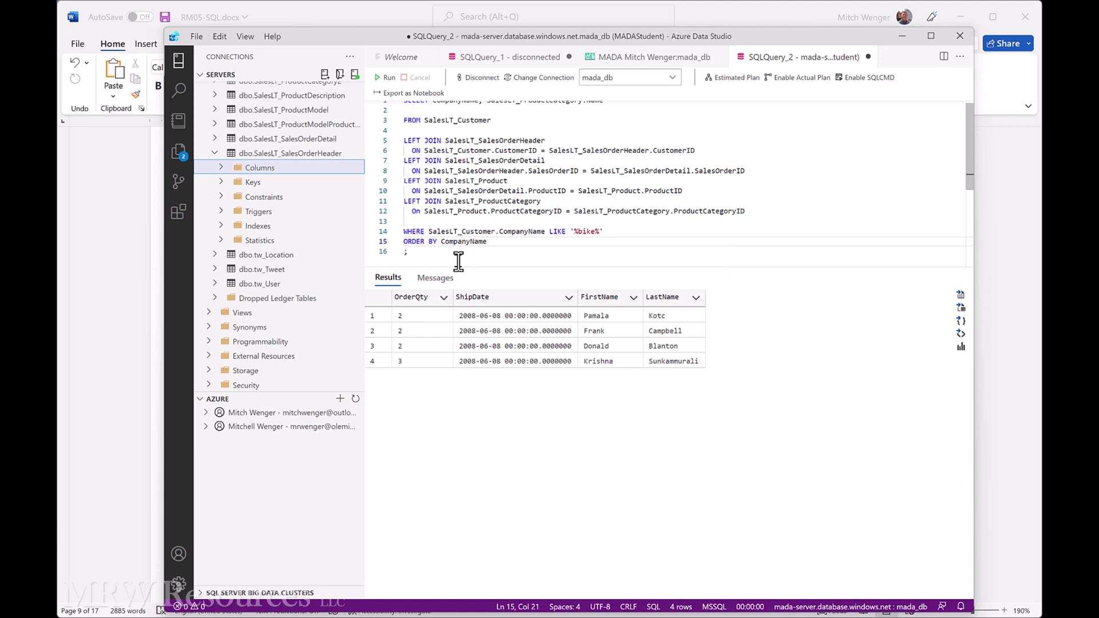
{"action": "scroll", "coordinate": [480, 174], "scroll_direction": "up", "scroll_amount": 1}
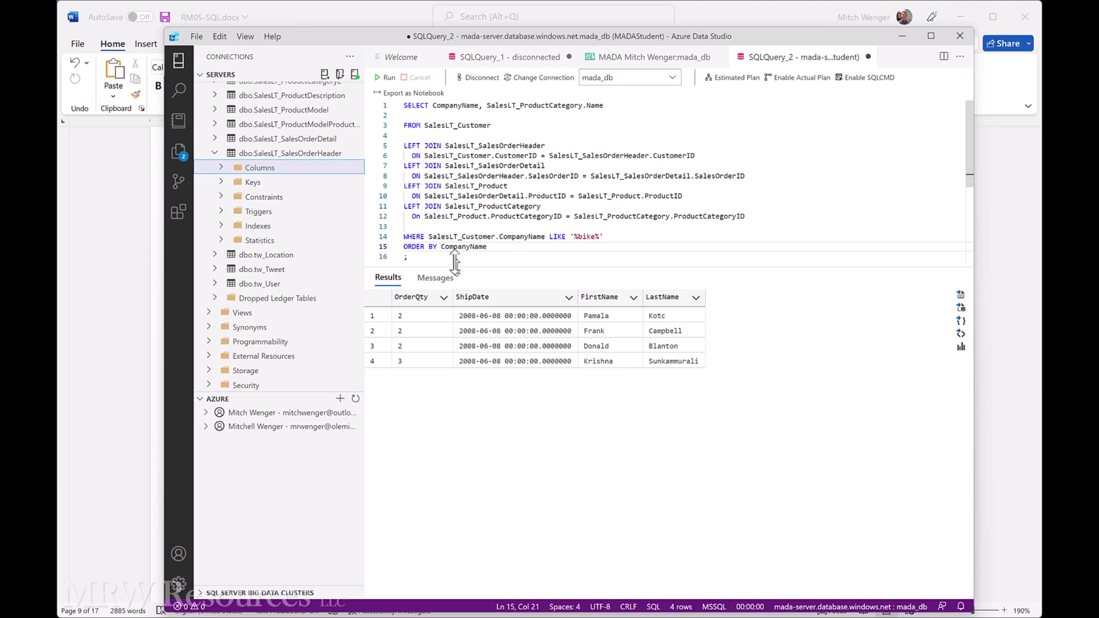
Run the query, returning 306 bike-company rows with category names sorted by company.
{"action": "left_click", "coordinate": [386, 78]}
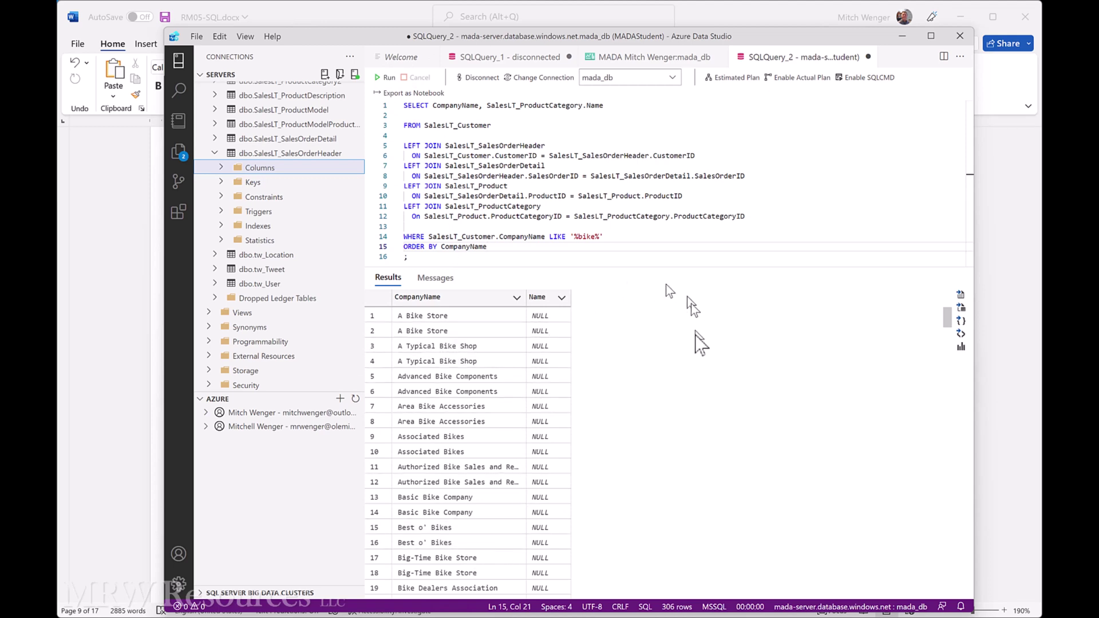
{"action": "scroll", "coordinate": [679, 404], "scroll_direction": "down", "scroll_amount": 2}
{"action": "scroll", "coordinate": [653, 414], "scroll_direction": "down", "scroll_amount": 3}
{"action": "scroll", "coordinate": [650, 414], "scroll_direction": "down", "scroll_amount": 8}
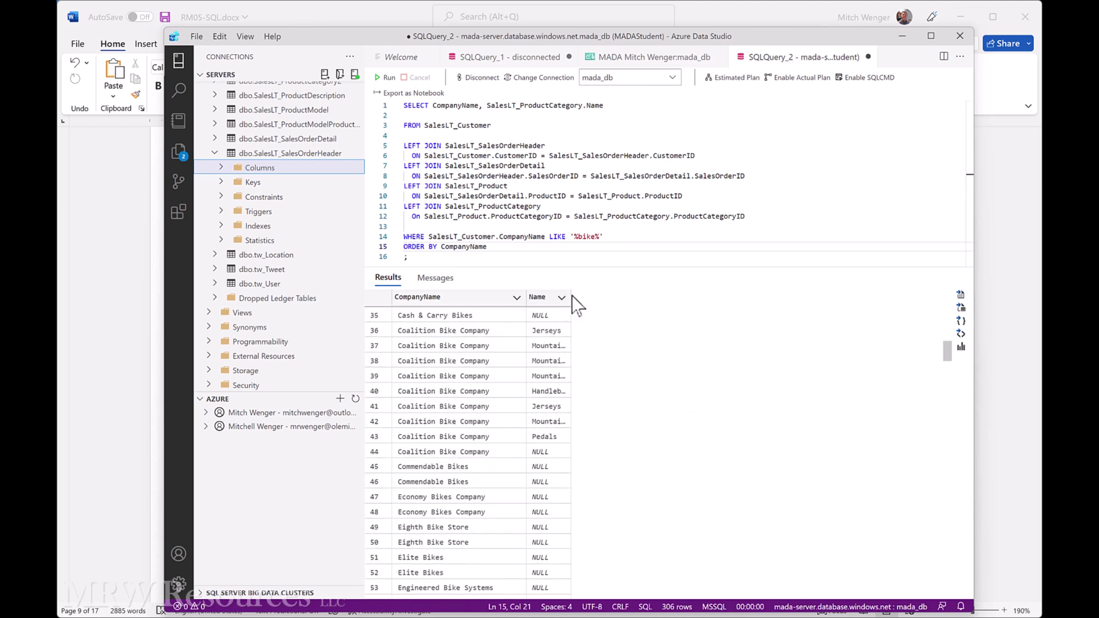
{"action": "left_click_drag", "start_coordinate": [570, 296], "coordinate": [633, 297]}
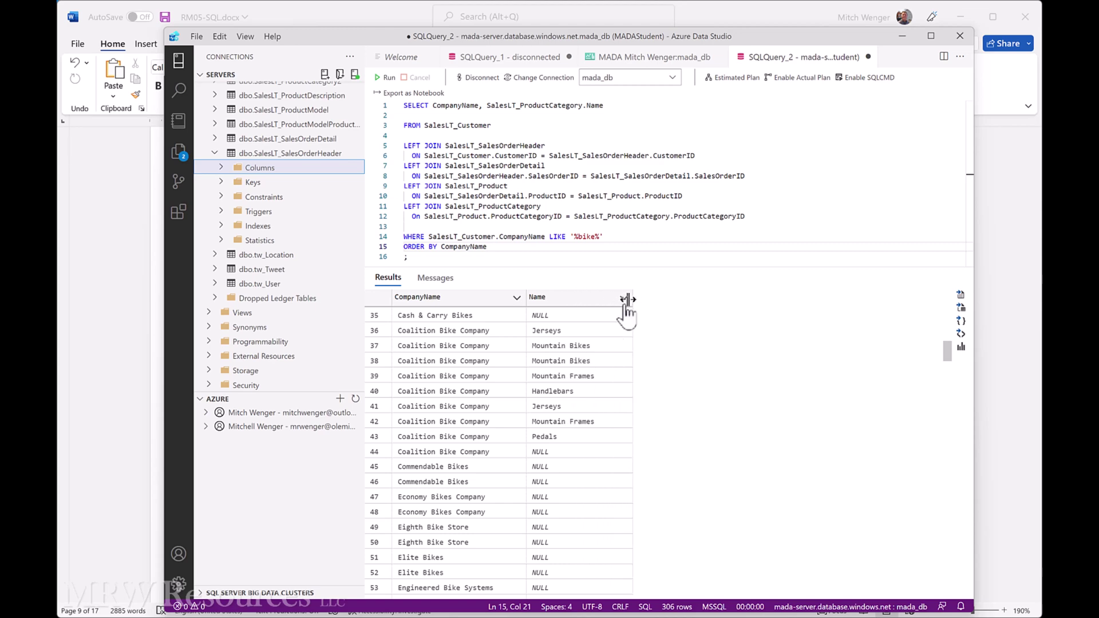
{"action": "scroll", "coordinate": [560, 407], "scroll_direction": "down", "scroll_amount": 2}
{"action": "scroll", "coordinate": [563, 428], "scroll_direction": "down", "scroll_amount": 5}
{"action": "scroll", "coordinate": [563, 428], "scroll_direction": "down", "scroll_amount": 4}
{"action": "scroll", "coordinate": [562, 428], "scroll_direction": "down", "scroll_amount": 5}
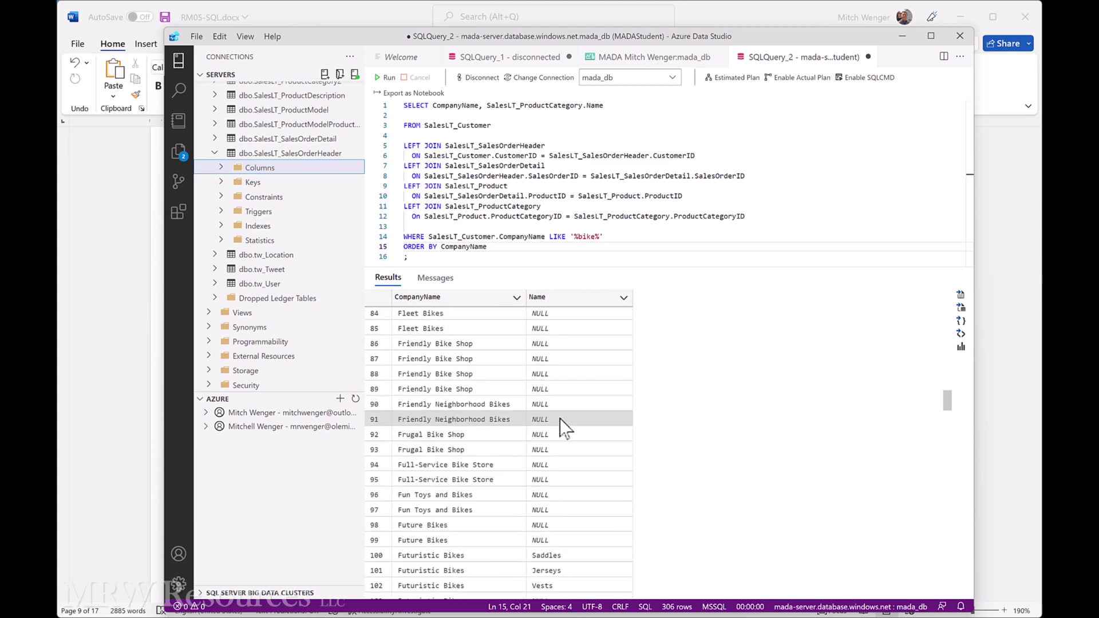
{"action": "scroll", "coordinate": [562, 428], "scroll_direction": "down", "scroll_amount": 5}
{"action": "scroll", "coordinate": [563, 428], "scroll_direction": "up", "scroll_amount": 7}
{"action": "scroll", "coordinate": [563, 427], "scroll_direction": "up", "scroll_amount": 6}
{"action": "scroll", "coordinate": [566, 406], "scroll_direction": "up", "scroll_amount": 5}
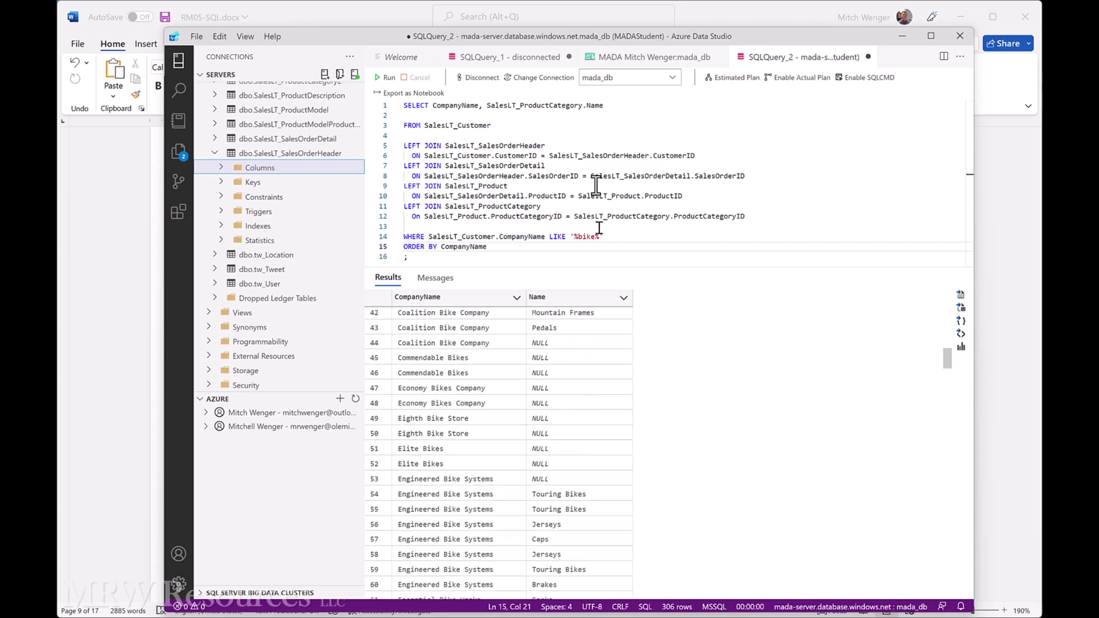
{"action": "scroll", "coordinate": [606, 424], "scroll_direction": "down", "scroll_amount": 4}
{"action": "scroll", "coordinate": [605, 423], "scroll_direction": "down", "scroll_amount": 6}
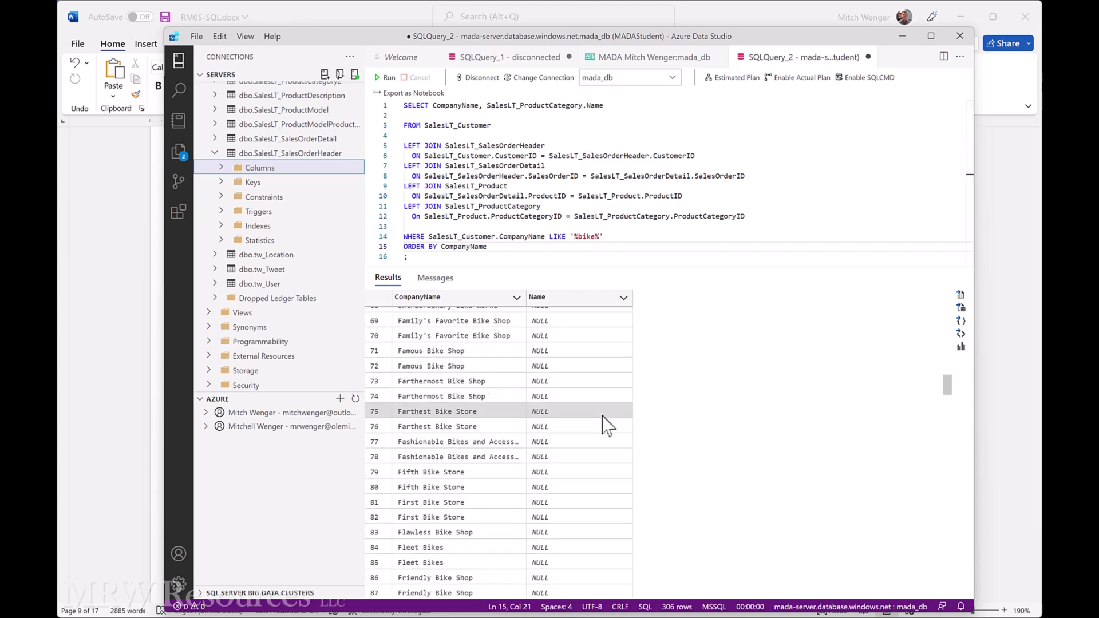
{"action": "scroll", "coordinate": [606, 424], "scroll_direction": "down", "scroll_amount": 5}
{"action": "scroll", "coordinate": [606, 423], "scroll_direction": "down", "scroll_amount": 5}
{"action": "scroll", "coordinate": [604, 423], "scroll_direction": "down", "scroll_amount": 5}
{"action": "scroll", "coordinate": [606, 425], "scroll_direction": "down", "scroll_amount": 5}
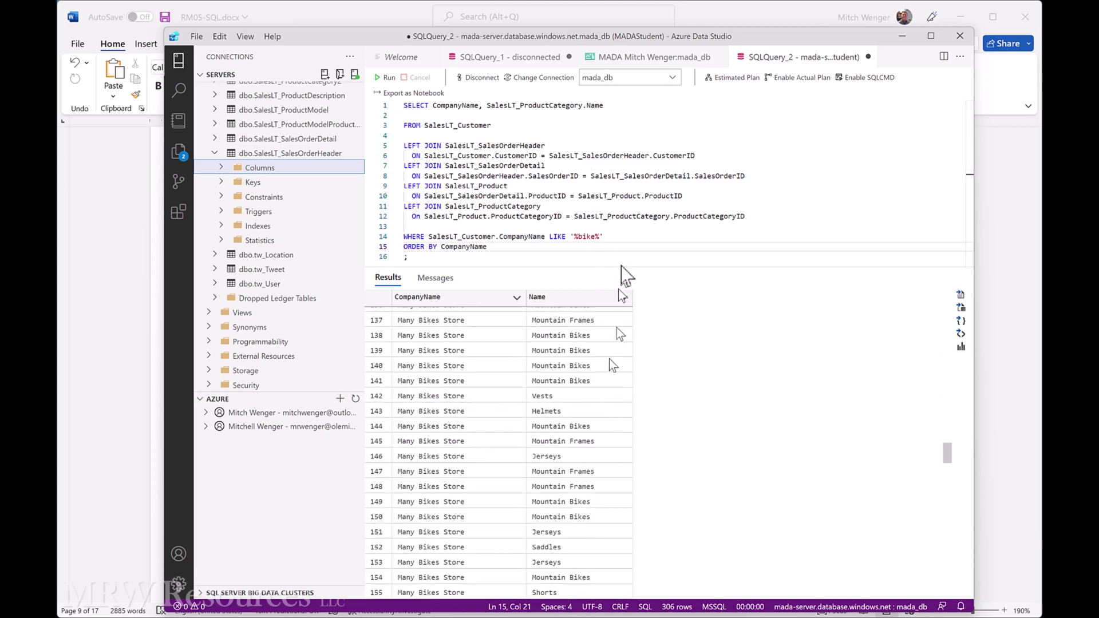
{"action": "scroll", "coordinate": [606, 446], "scroll_direction": "up", "scroll_amount": 7}
{"action": "scroll", "coordinate": [605, 446], "scroll_direction": "up", "scroll_amount": 10}
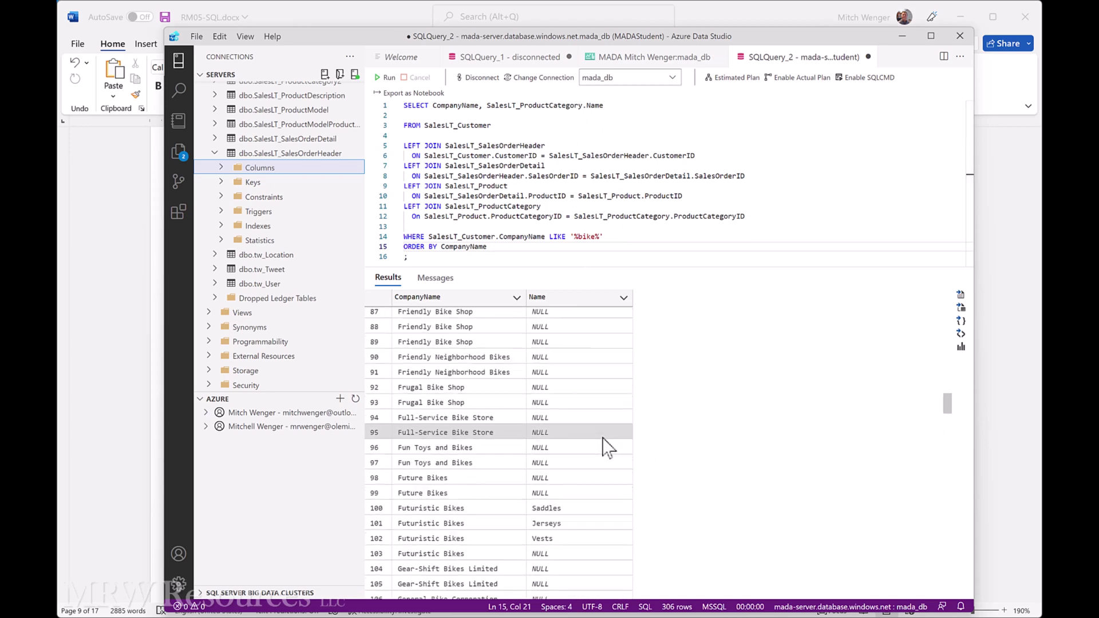
{"action": "scroll", "coordinate": [606, 447], "scroll_direction": "up", "scroll_amount": 10}
{"action": "scroll", "coordinate": [605, 446], "scroll_direction": "up", "scroll_amount": 9}
{"action": "scroll", "coordinate": [606, 446], "scroll_direction": "up", "scroll_amount": 8}
{"action": "scroll", "coordinate": [606, 447], "scroll_direction": "up", "scroll_amount": 1}
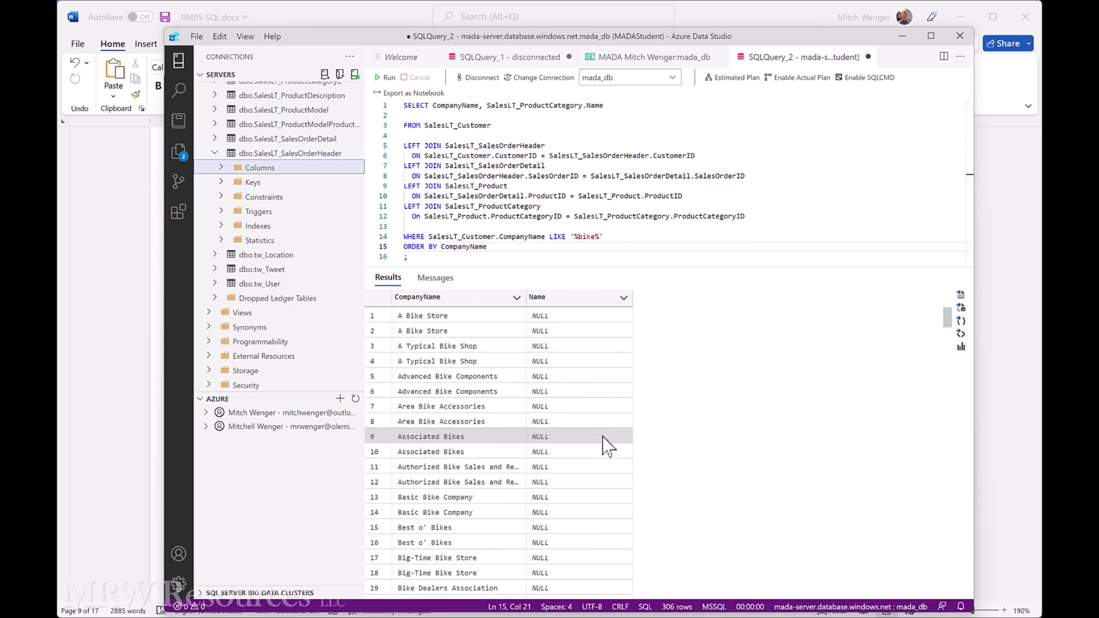